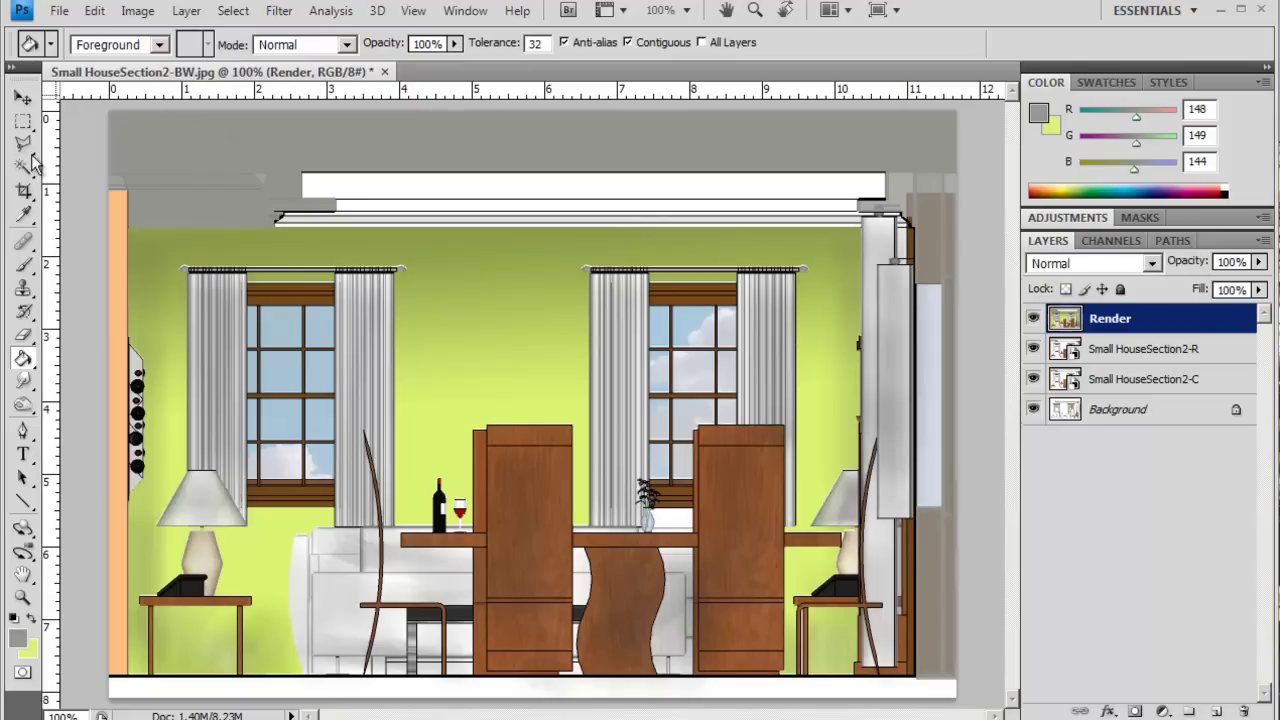
Fill the white ceiling band across the top of the elevation with grey using the Paint Bucket.
left_click(360, 196)
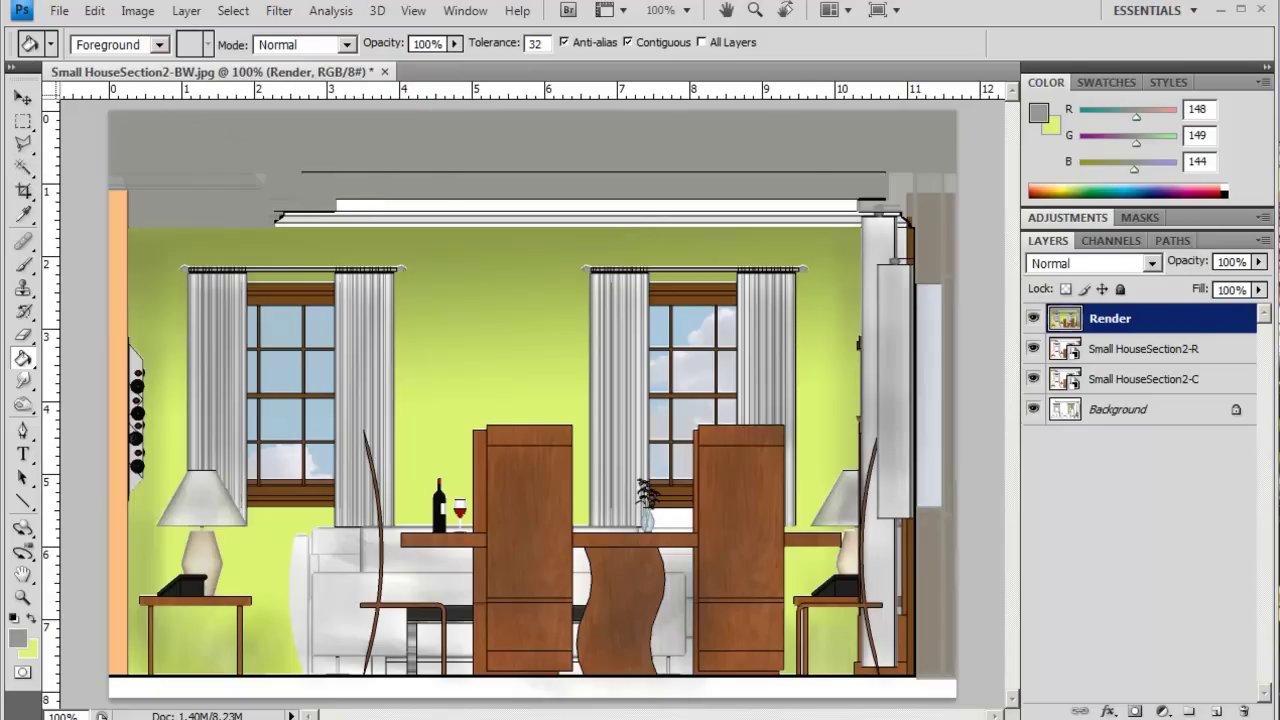
Undo the grey fill and Magic Wand-select the white ceiling band plus the ledge strip.
left_click(94, 10)
left_click(103, 34)
left_click(22, 143)
left_click(22, 167)
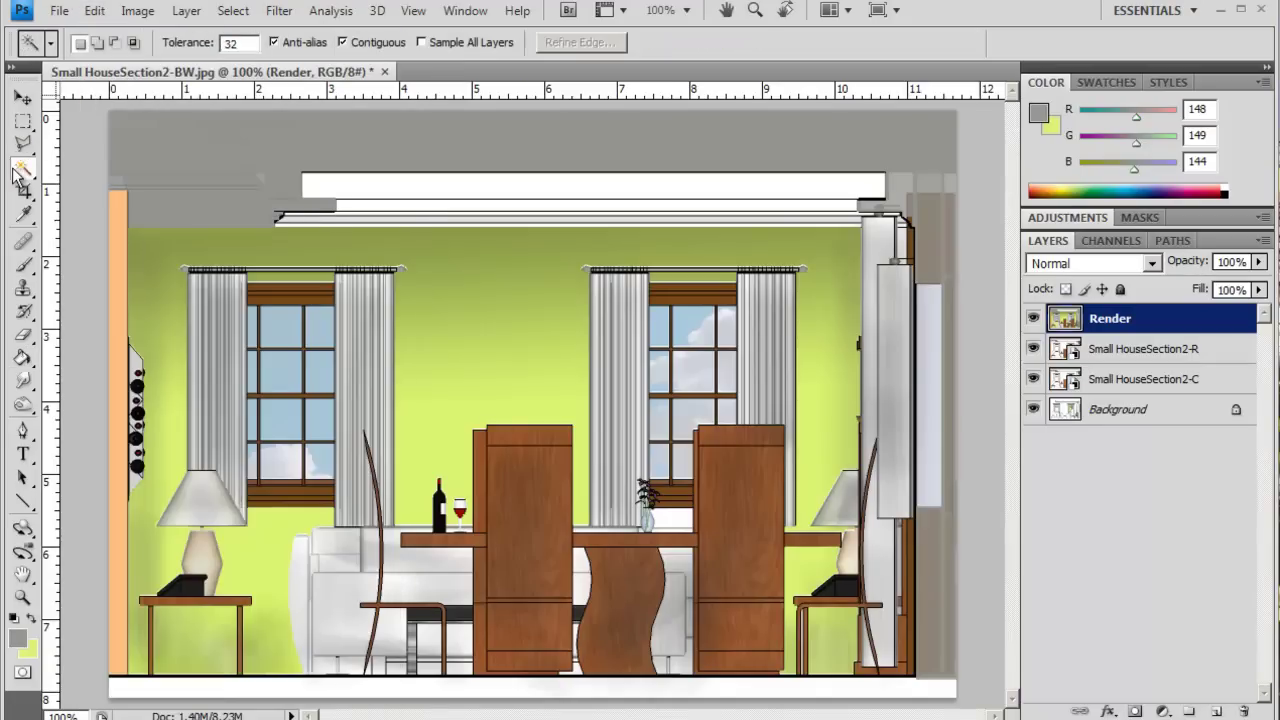
left_click(390, 196)
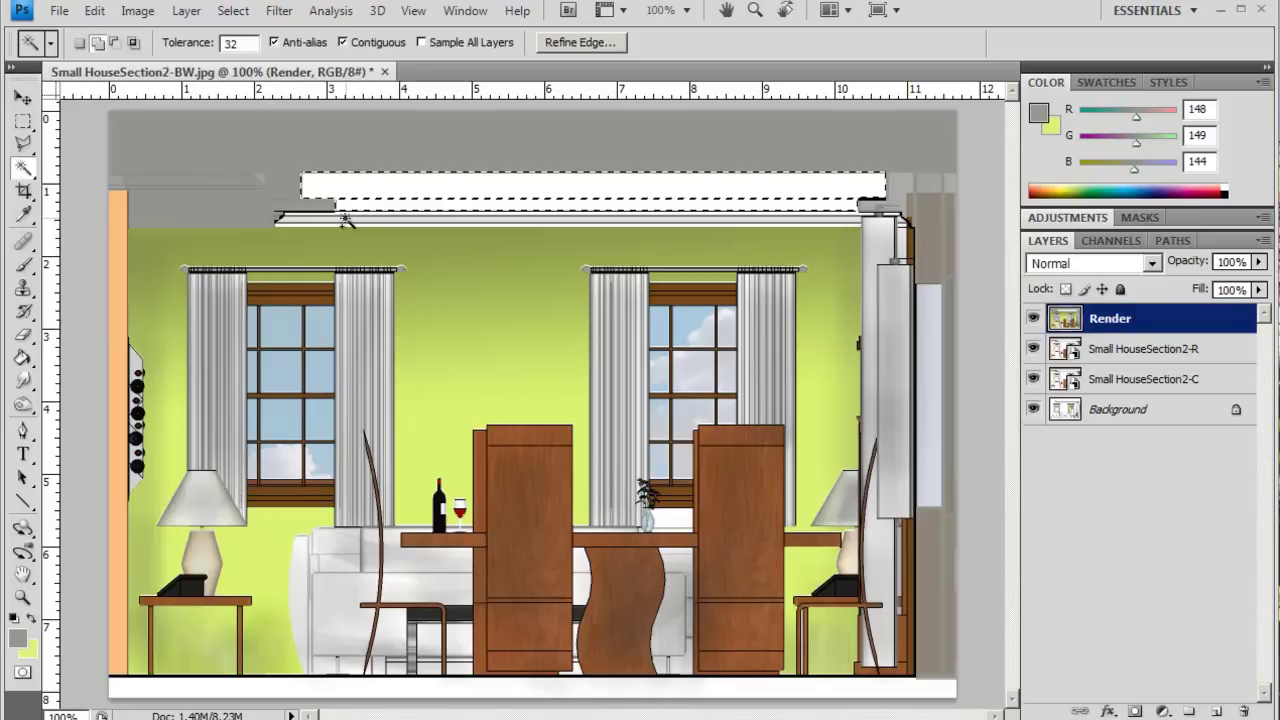
left_click(358, 216, "shift")
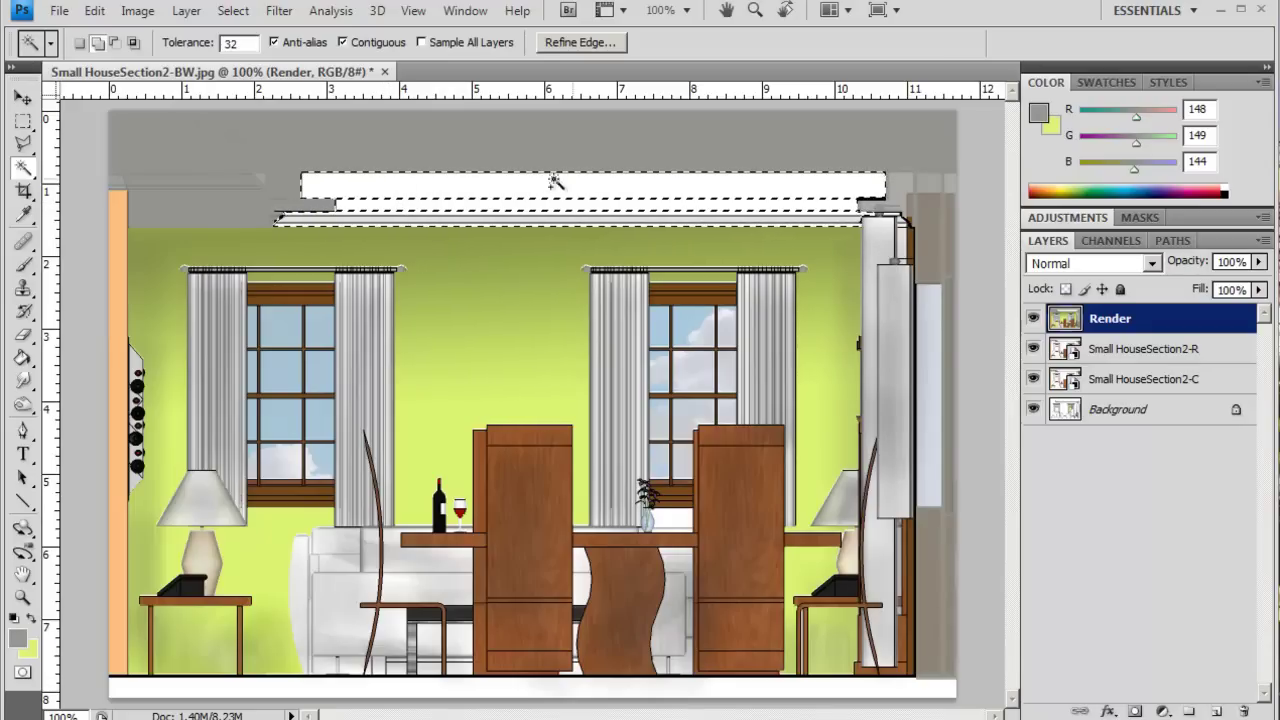
Extend the ceiling selection with a rectangular marquee and pick the Dodge tool (Highlights, 5%).
key("m")
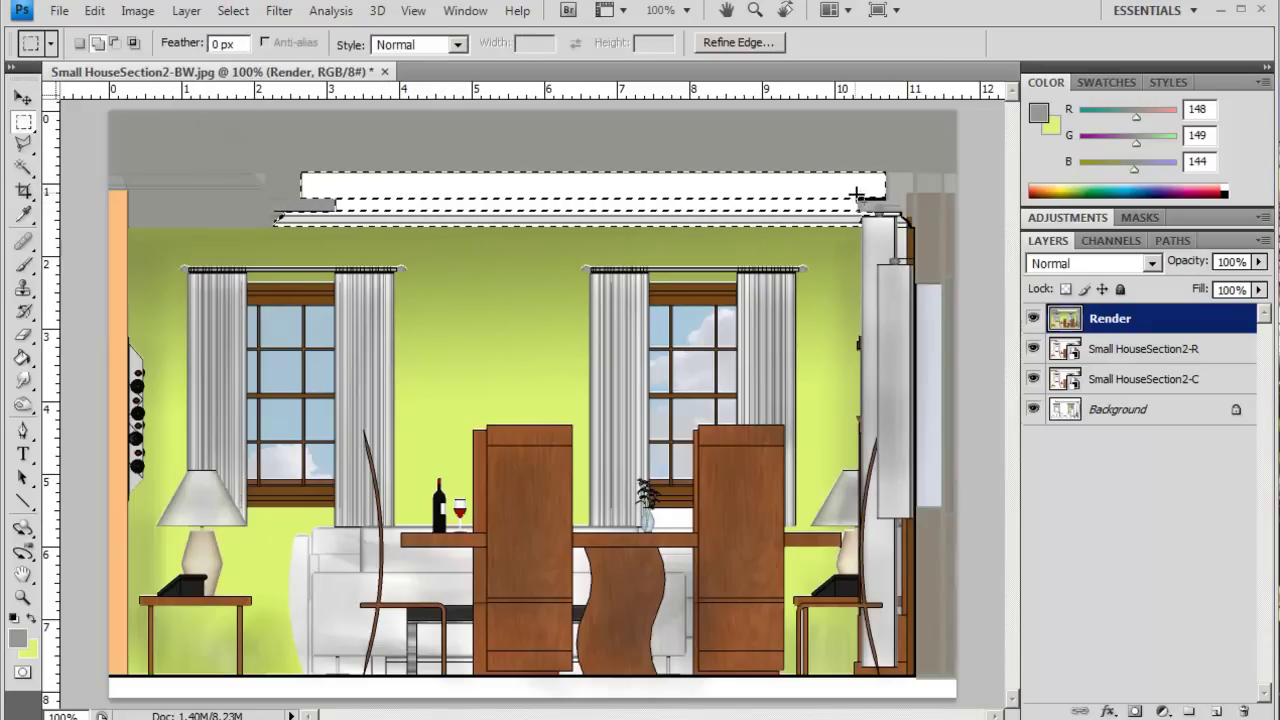
left_click_drag(857, 193, 358, 207)
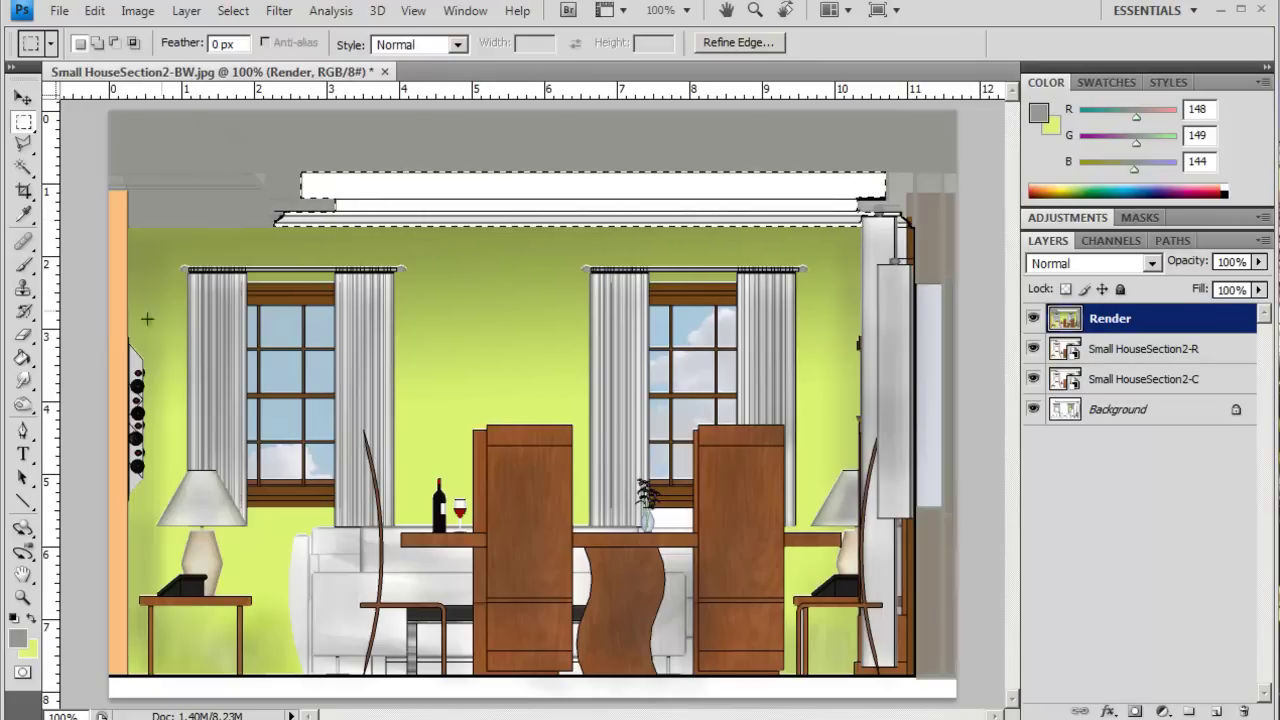
left_click(22, 404)
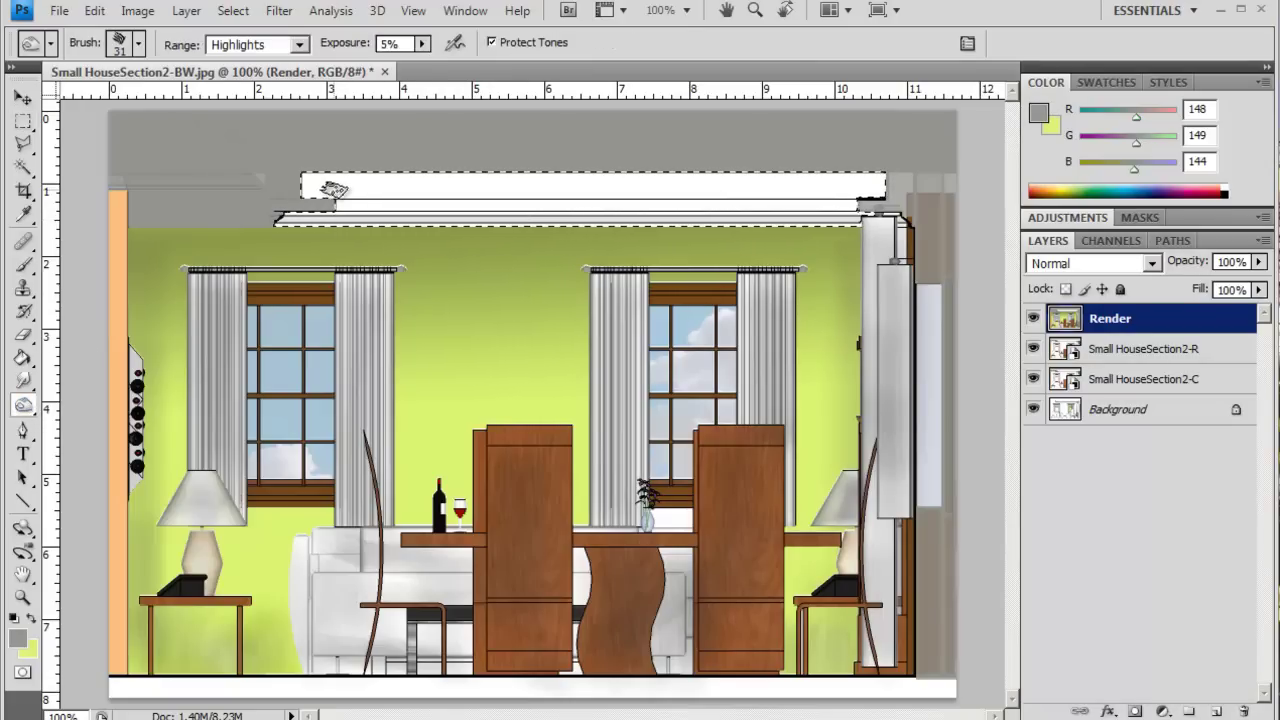
Set the Dodge brush to 67 px and lighten the ceiling band along its full length.
left_click(139, 43)
left_click_drag(58, 104, 100, 104)
left_click(306, 189)
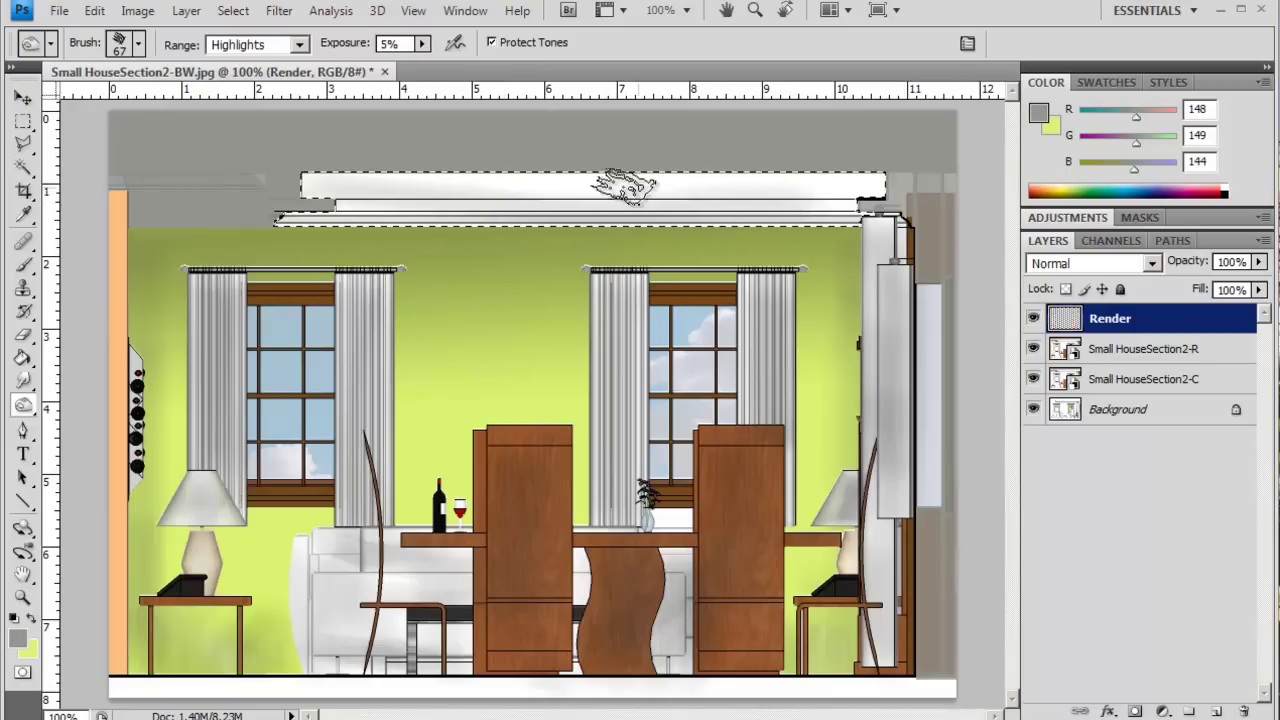
mouse_move(706, 152)
left_mouse_down()
mouse_move(251, 126)
mouse_move(729, 177)
mouse_move(893, 180)
left_mouse_up()
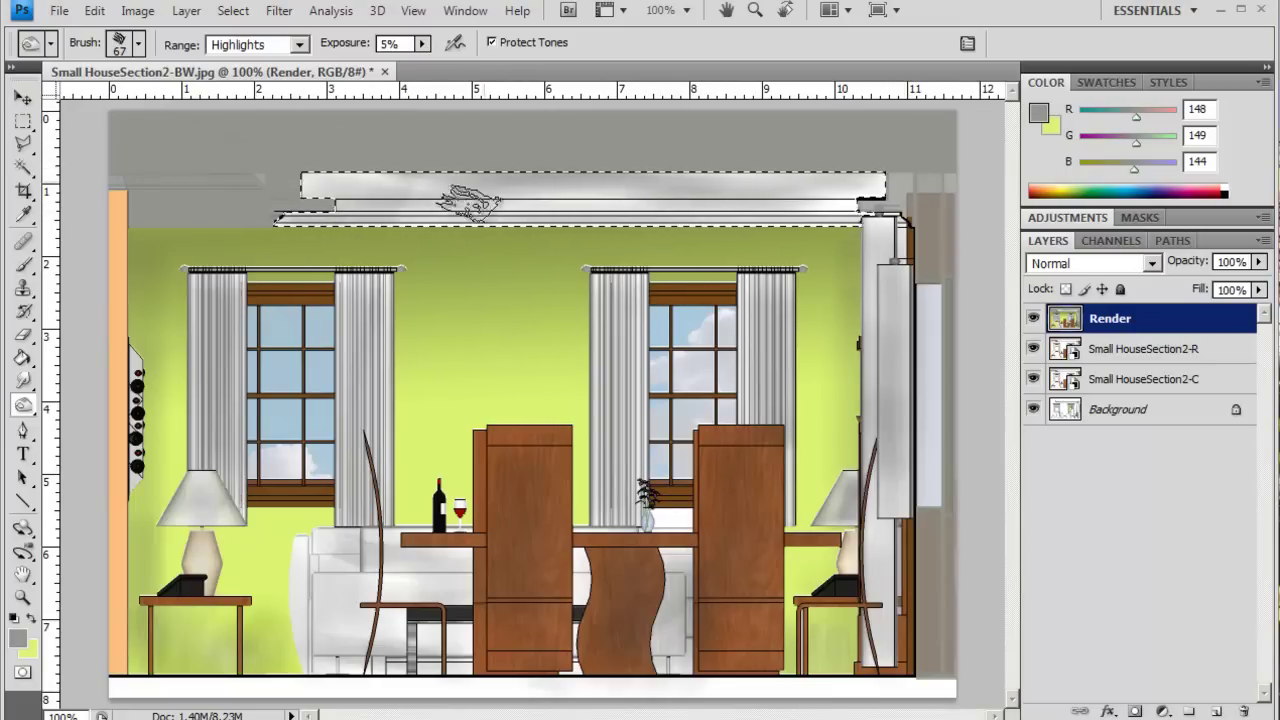
mouse_move(535, 213)
left_mouse_down()
mouse_move(843, 186)
mouse_move(814, 191)
mouse_move(680, 152)
left_mouse_up()
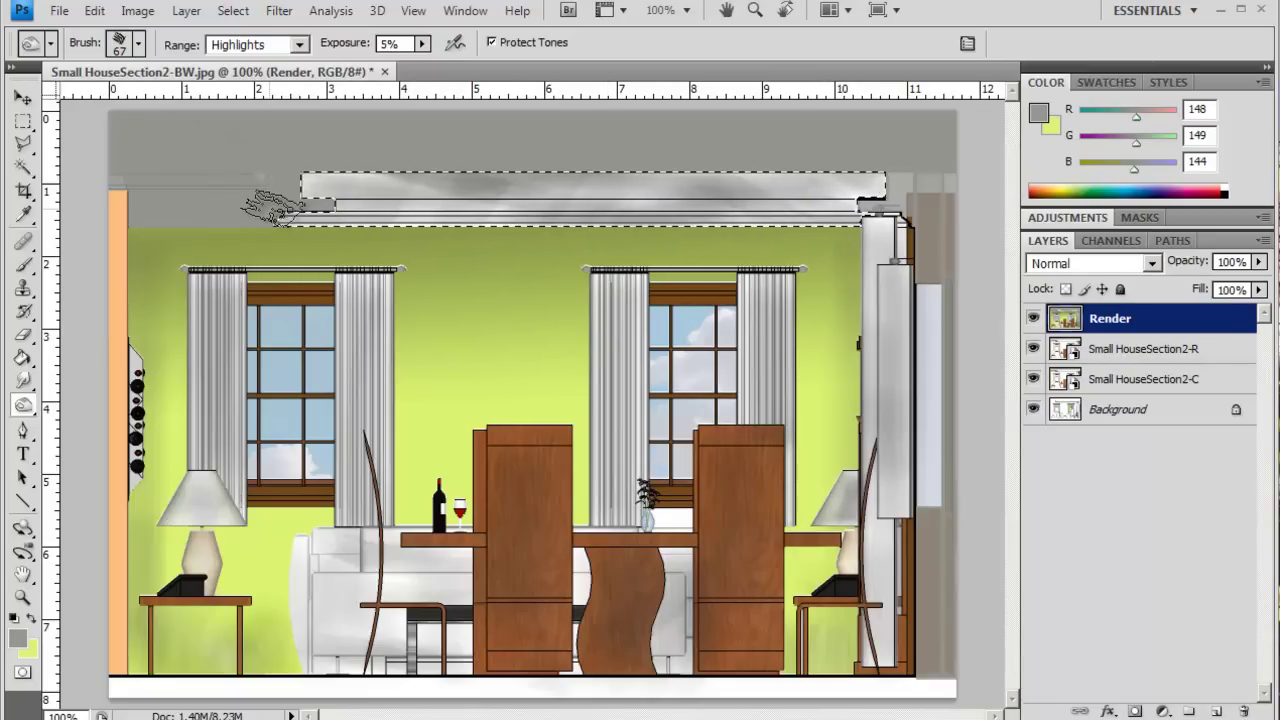
left_click_drag(684, 213, 850, 190)
left_click_drag(270, 205, 590, 178)
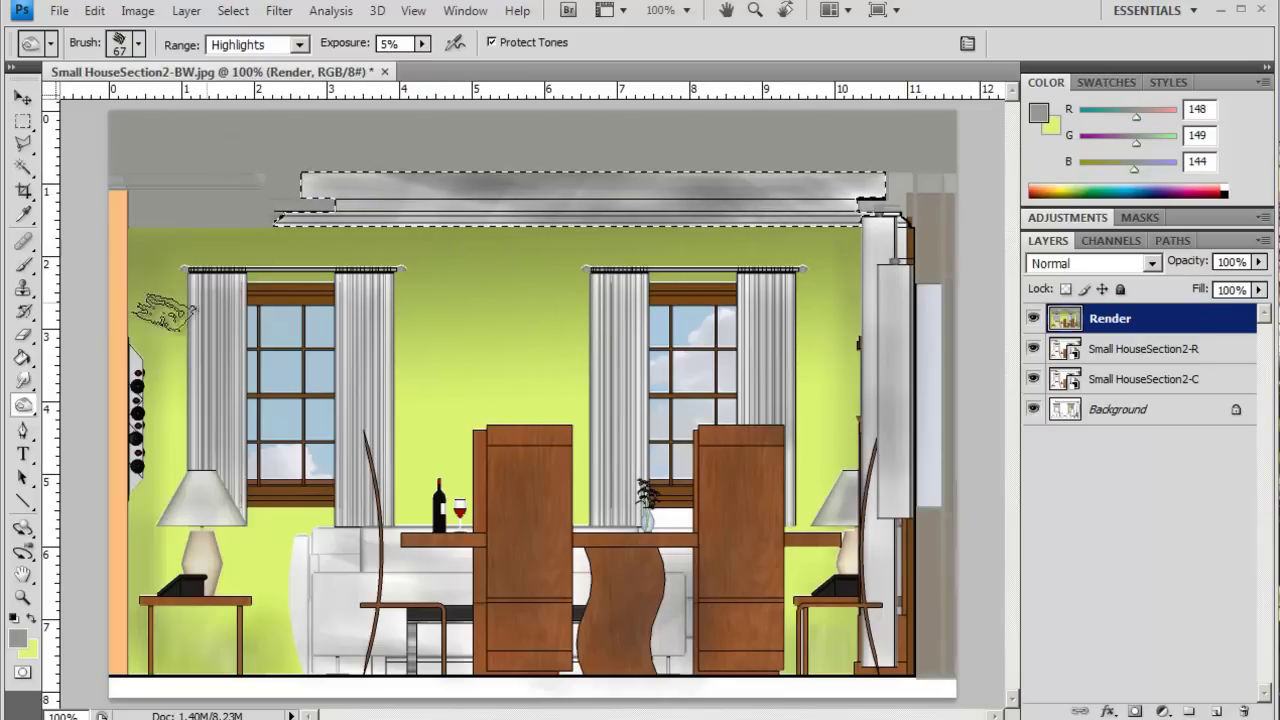
Darken patches along the ceiling beam with the Burn tool, then return to Dodge.
right_click(23, 405)
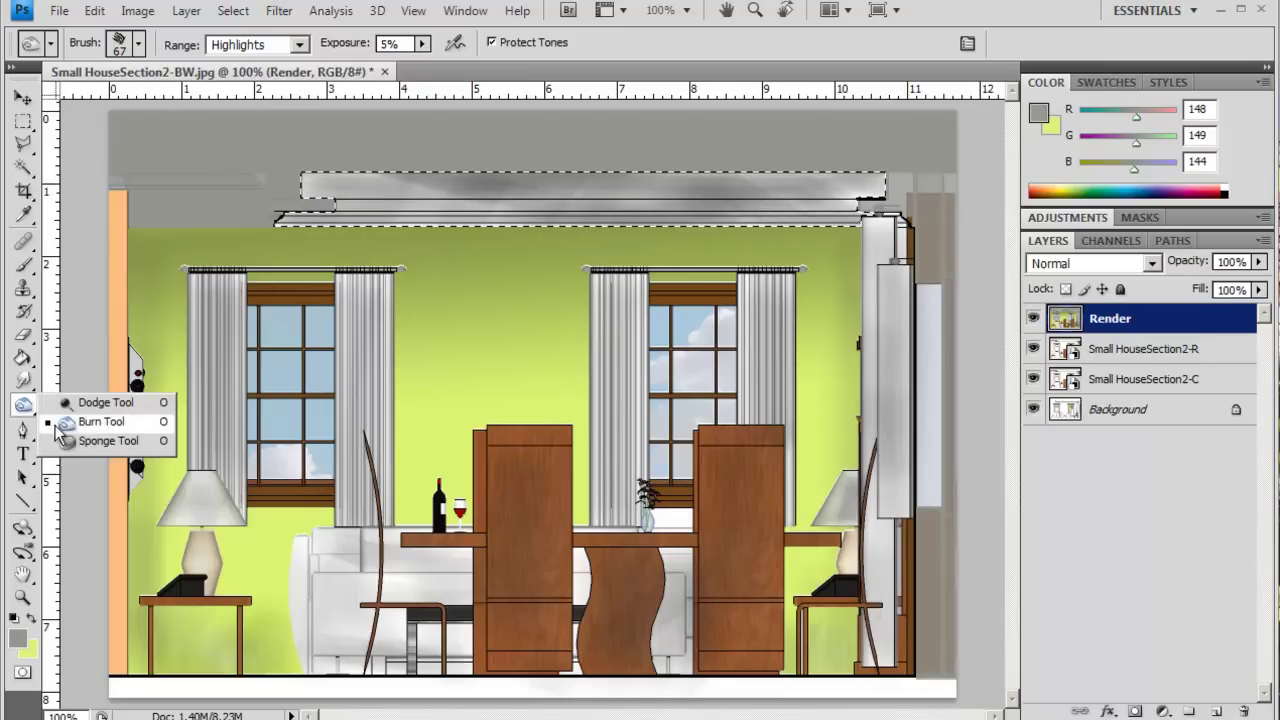
left_click(68, 418)
left_click_drag(292, 178, 764, 178)
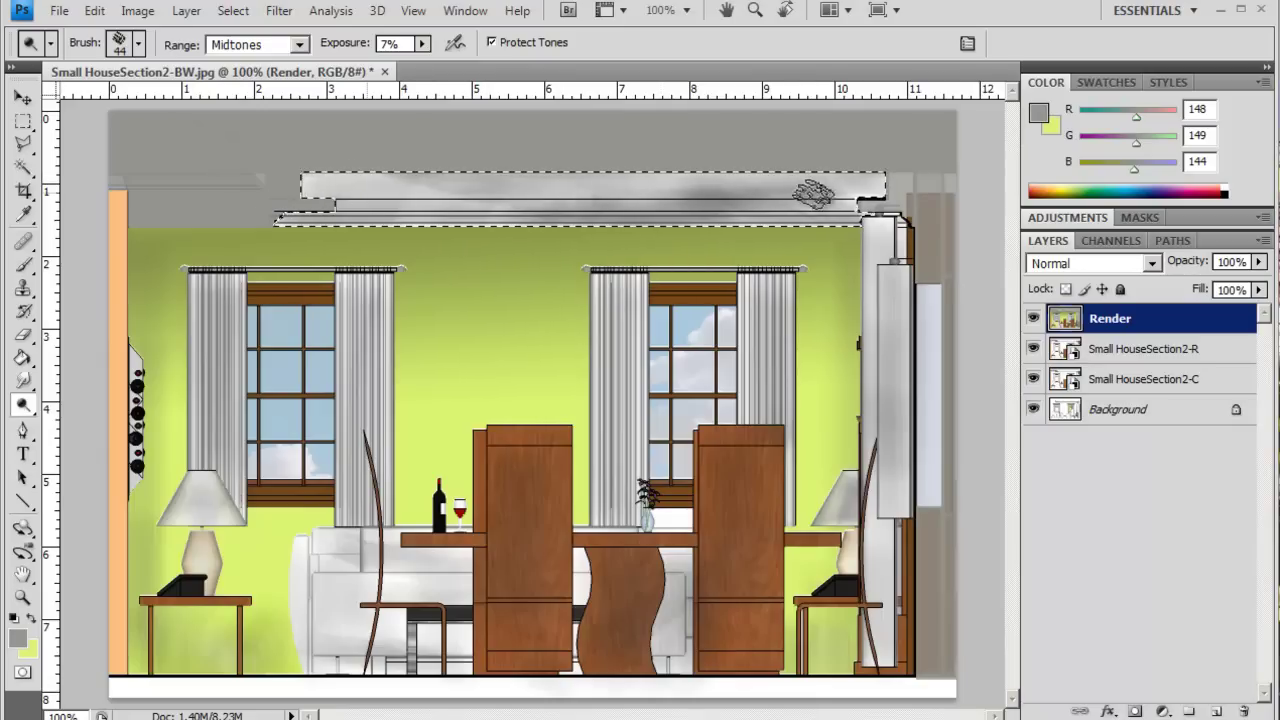
left_click_drag(845, 195, 517, 211)
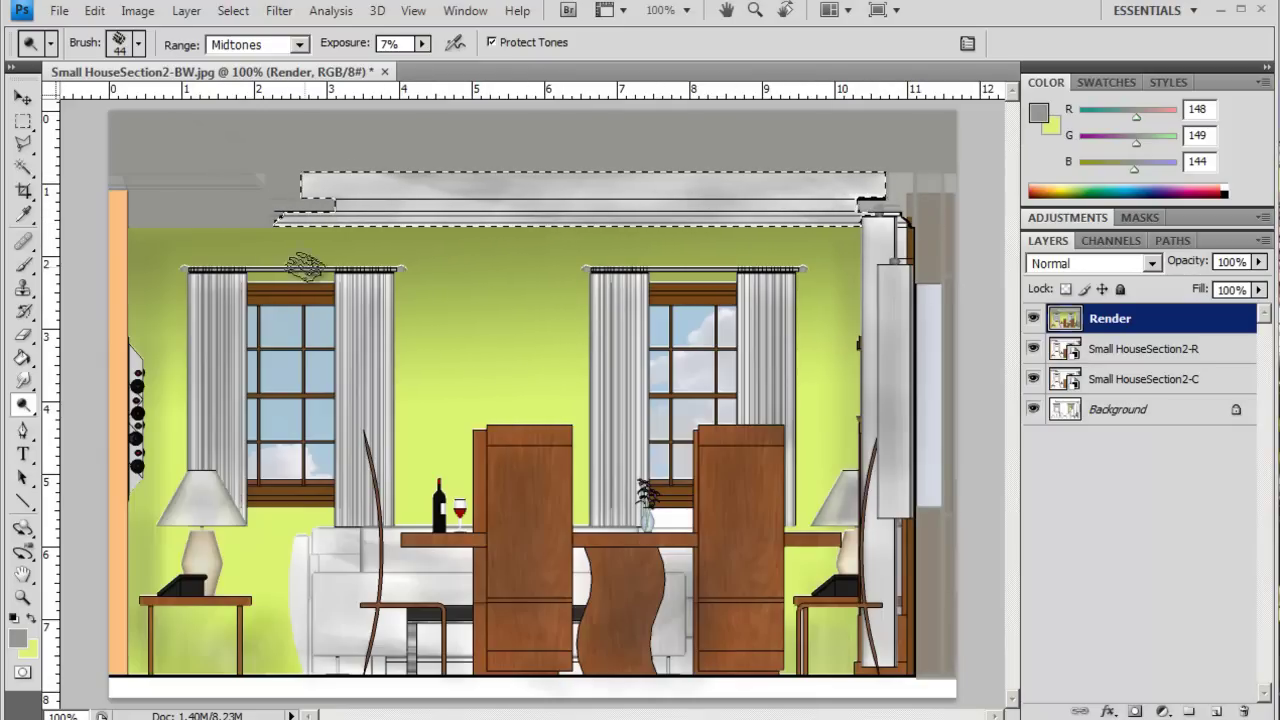
right_click(29, 410)
left_click(90, 421)
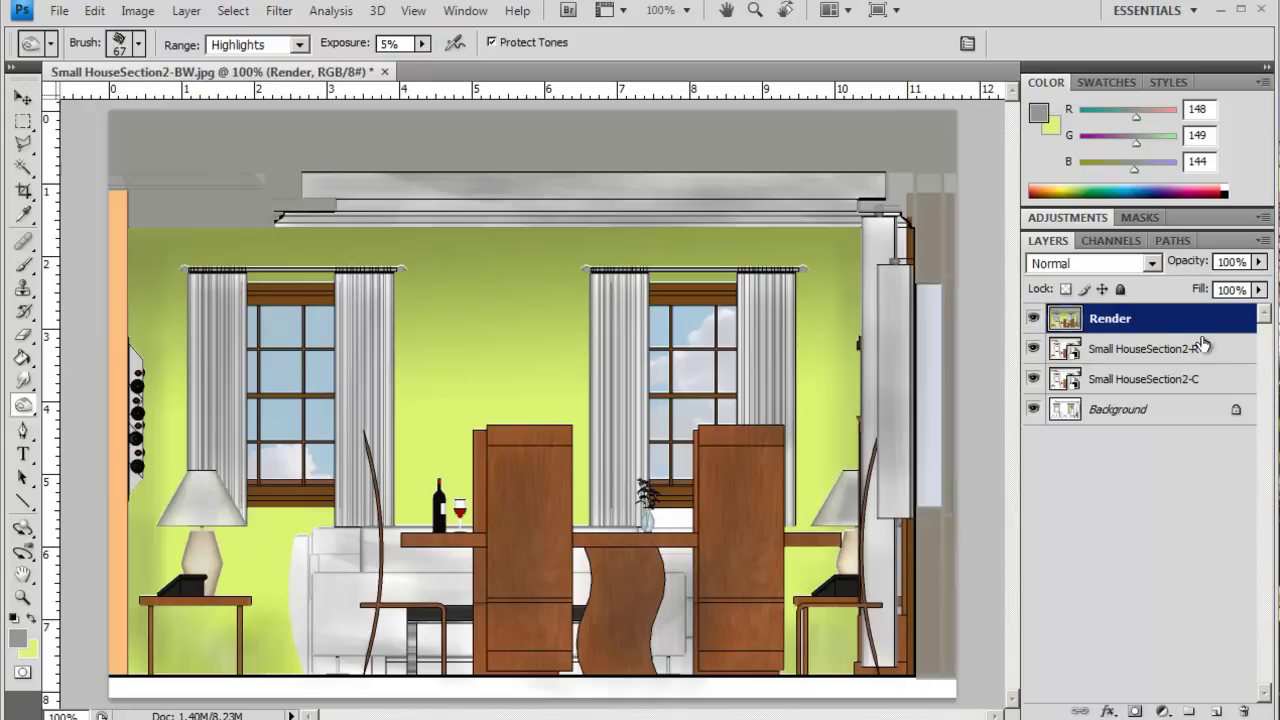
Duplicate the Render layer as 'Render copy' above the original.
right_click(1136, 324)
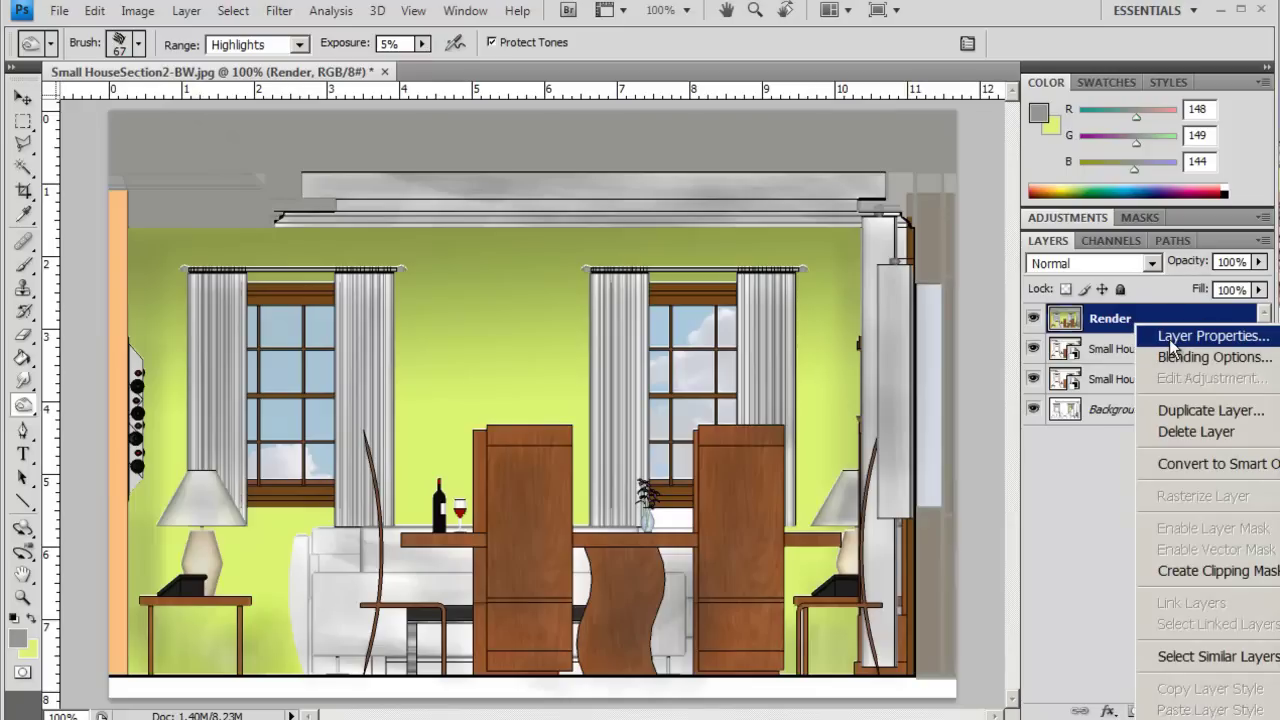
left_click(1199, 411)
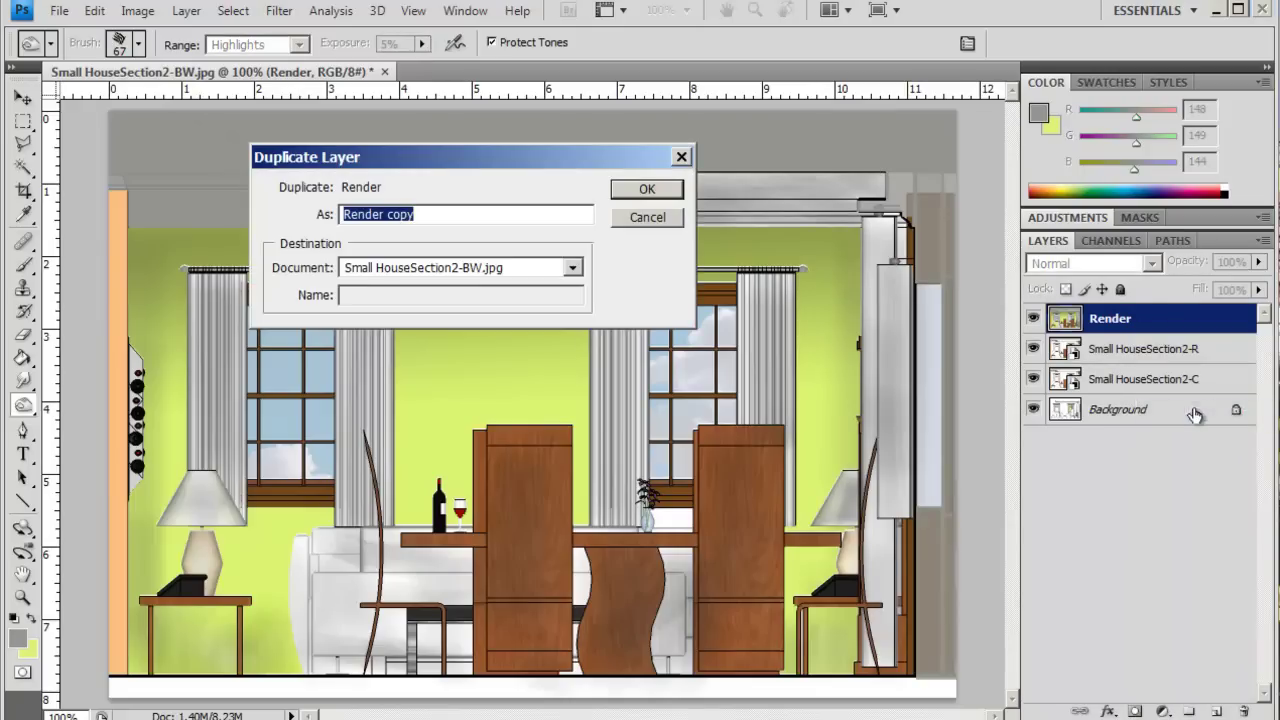
left_click(648, 191)
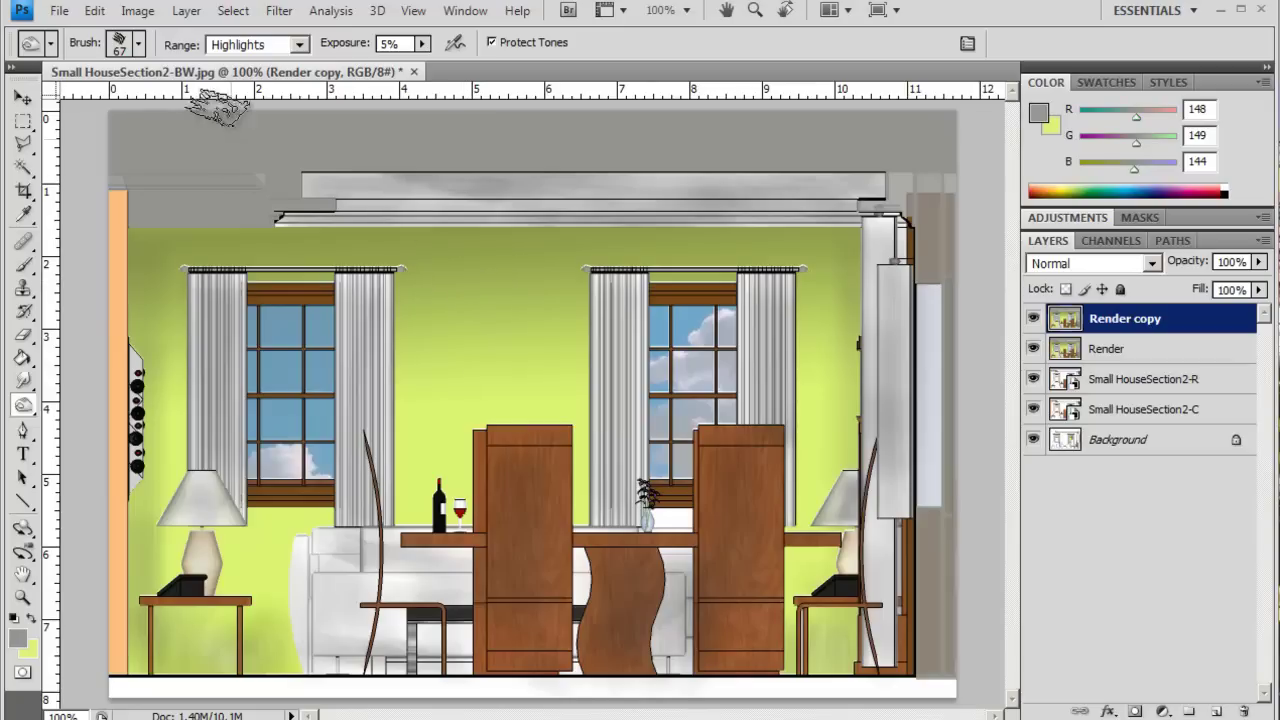
Apply a Movie Prime lens flare at 62% brightness centred on the left window.
left_click(280, 12)
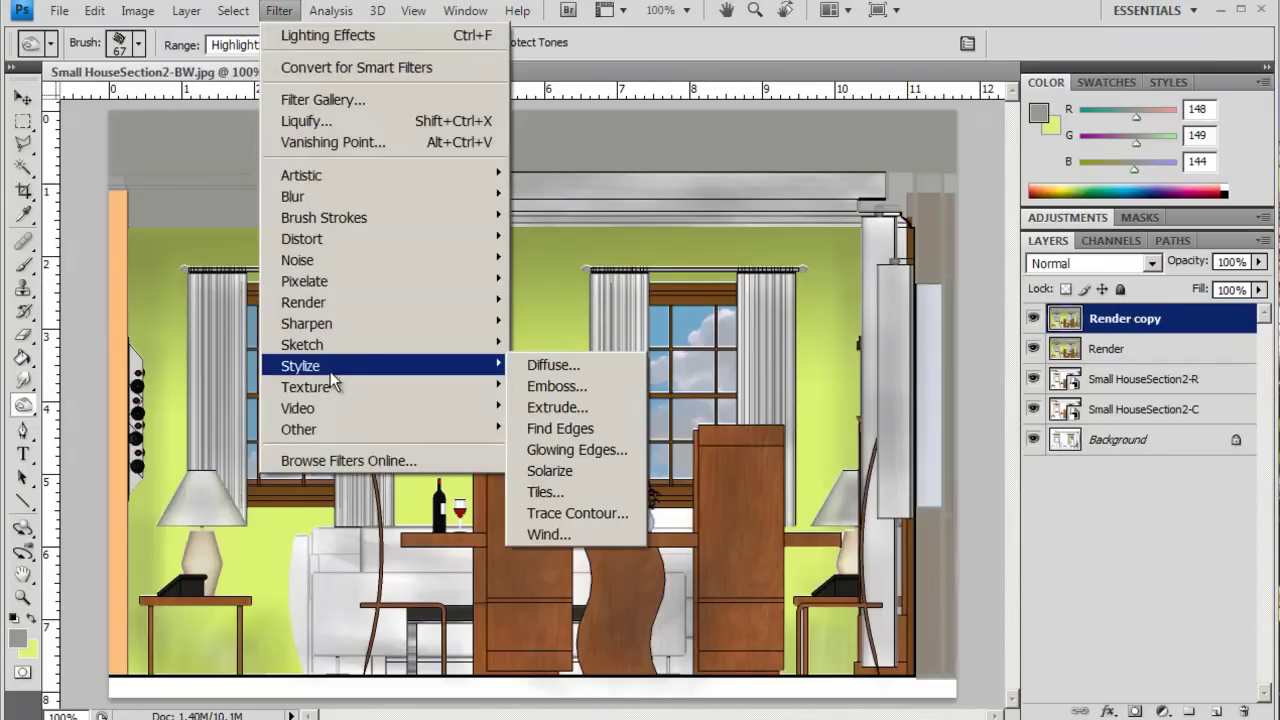
mouse_move(312, 306)
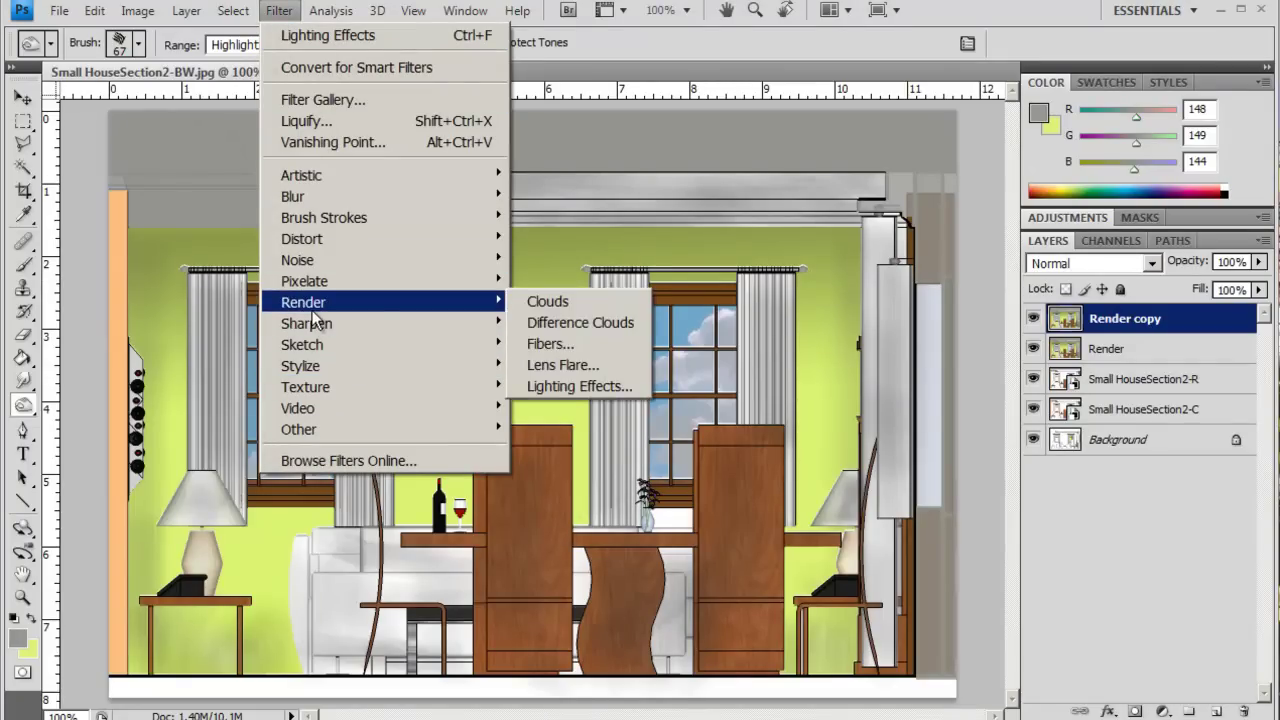
left_click(544, 363)
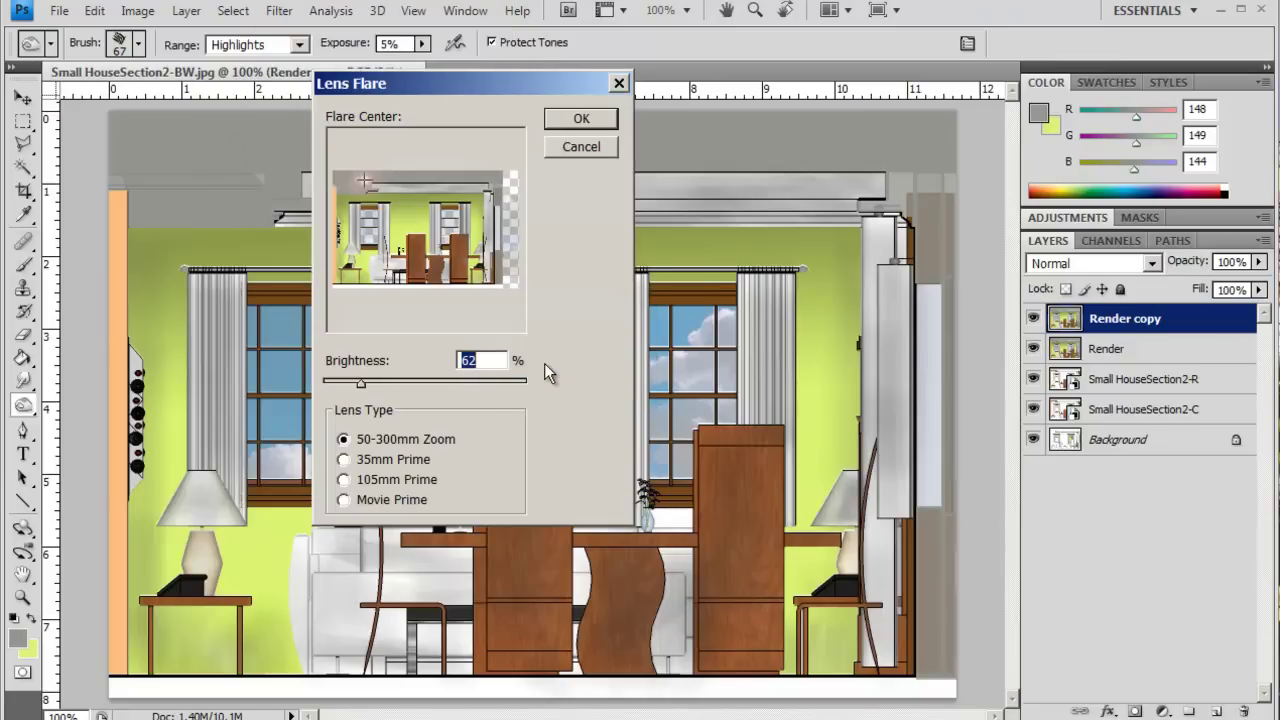
left_click(583, 119)
left_click(373, 232)
left_click(349, 497)
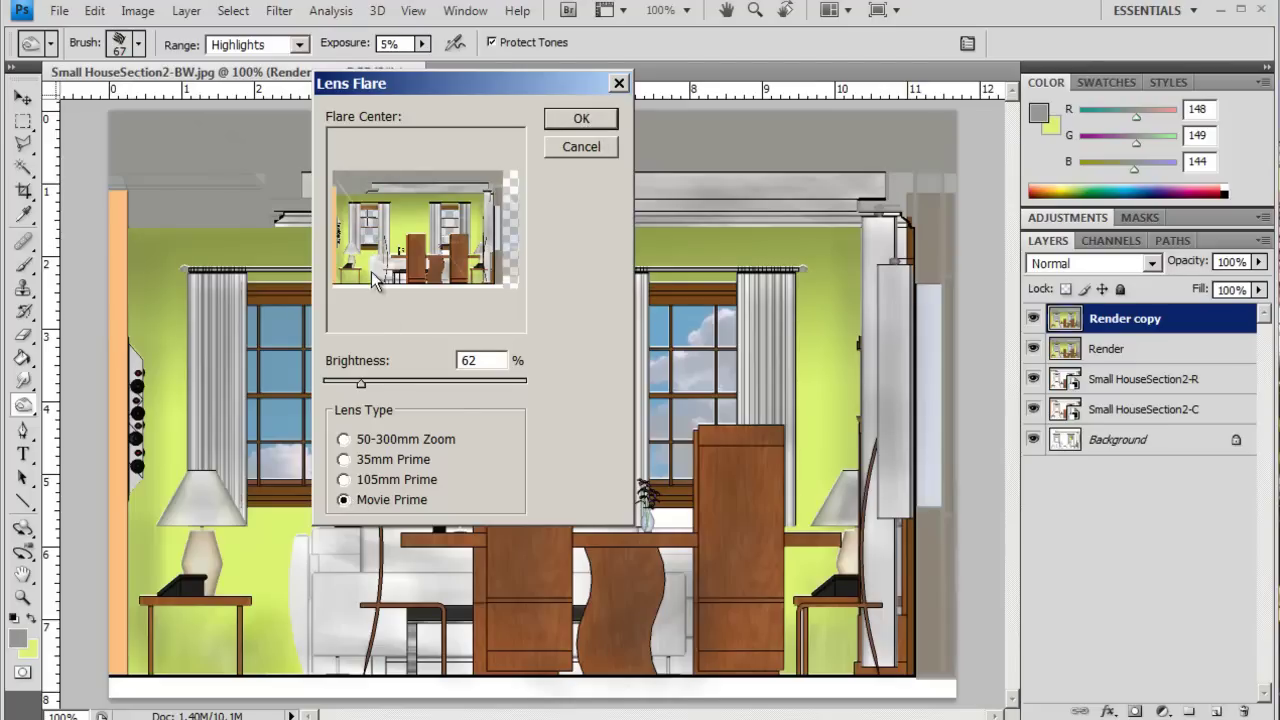
left_click(577, 122)
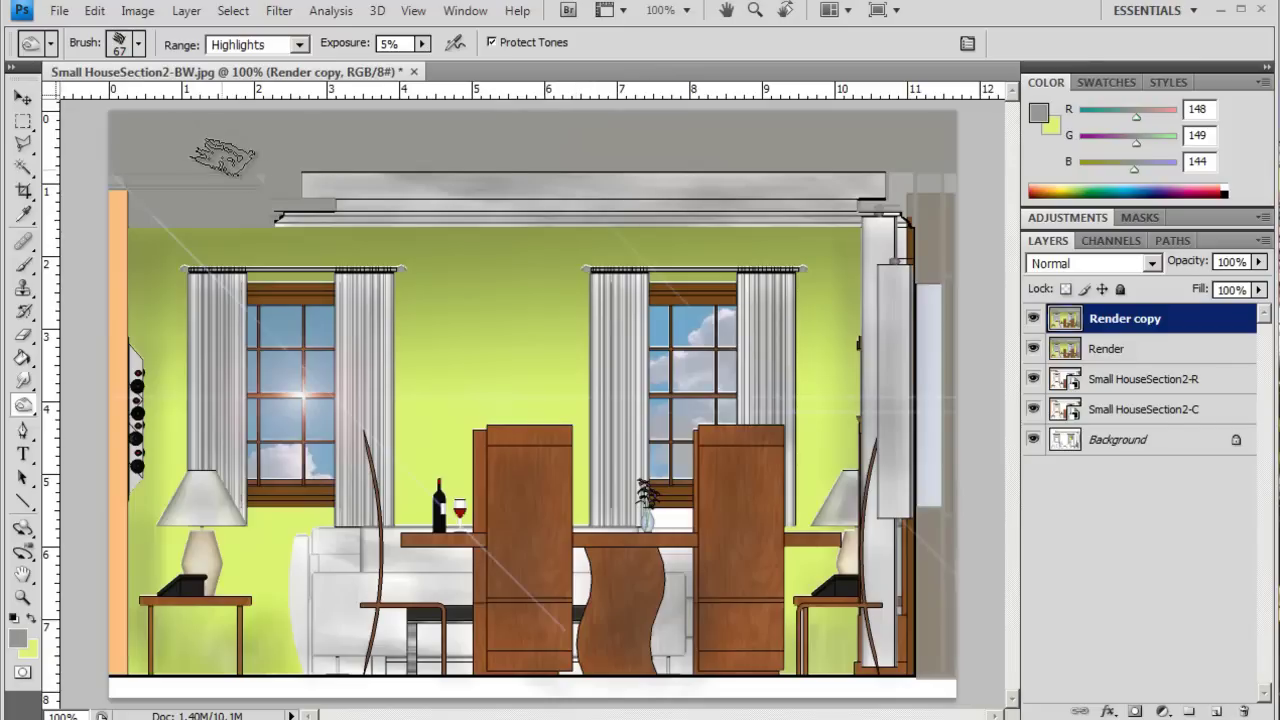
Apply a second lens flare centred on the left window.
left_click(280, 12)
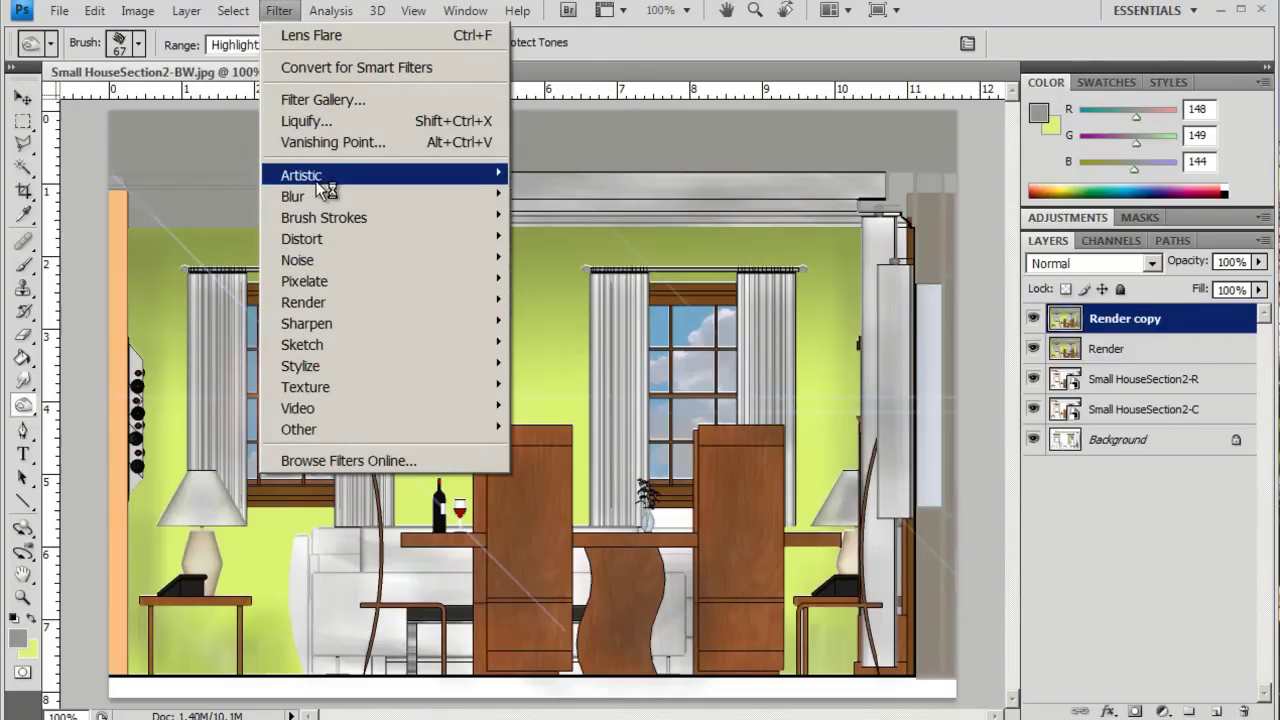
mouse_move(496, 308)
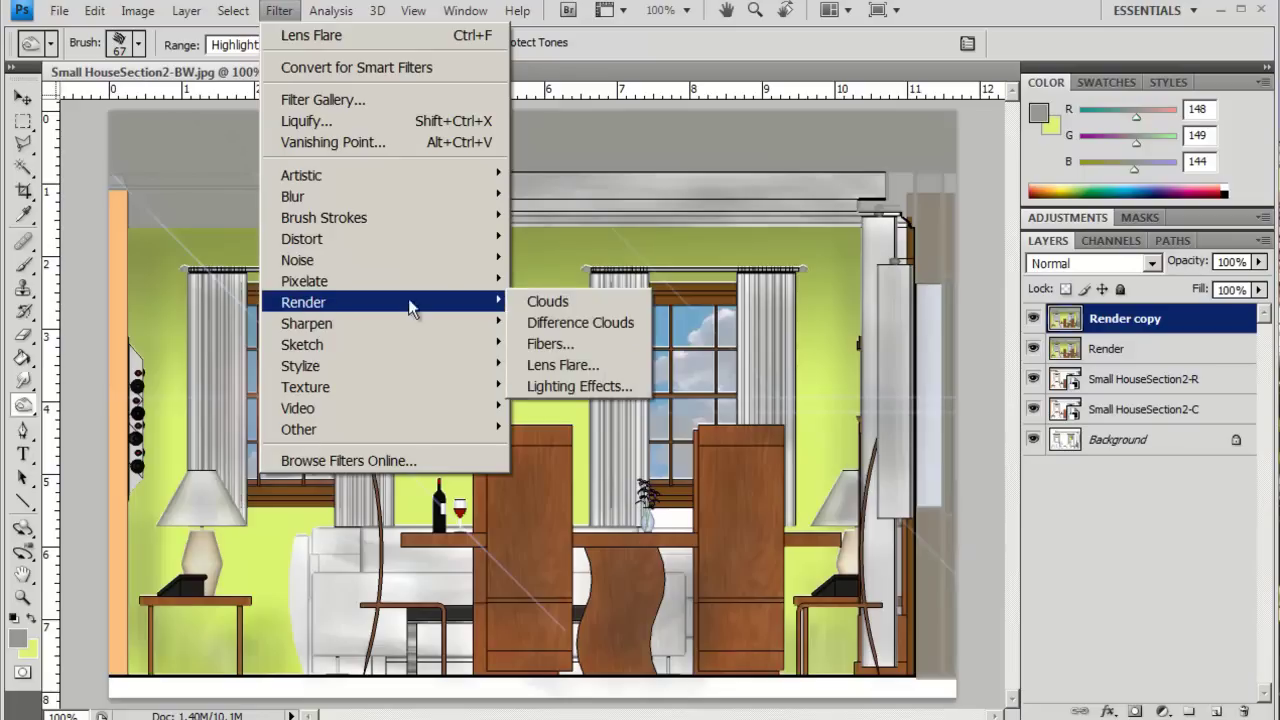
left_click(561, 364)
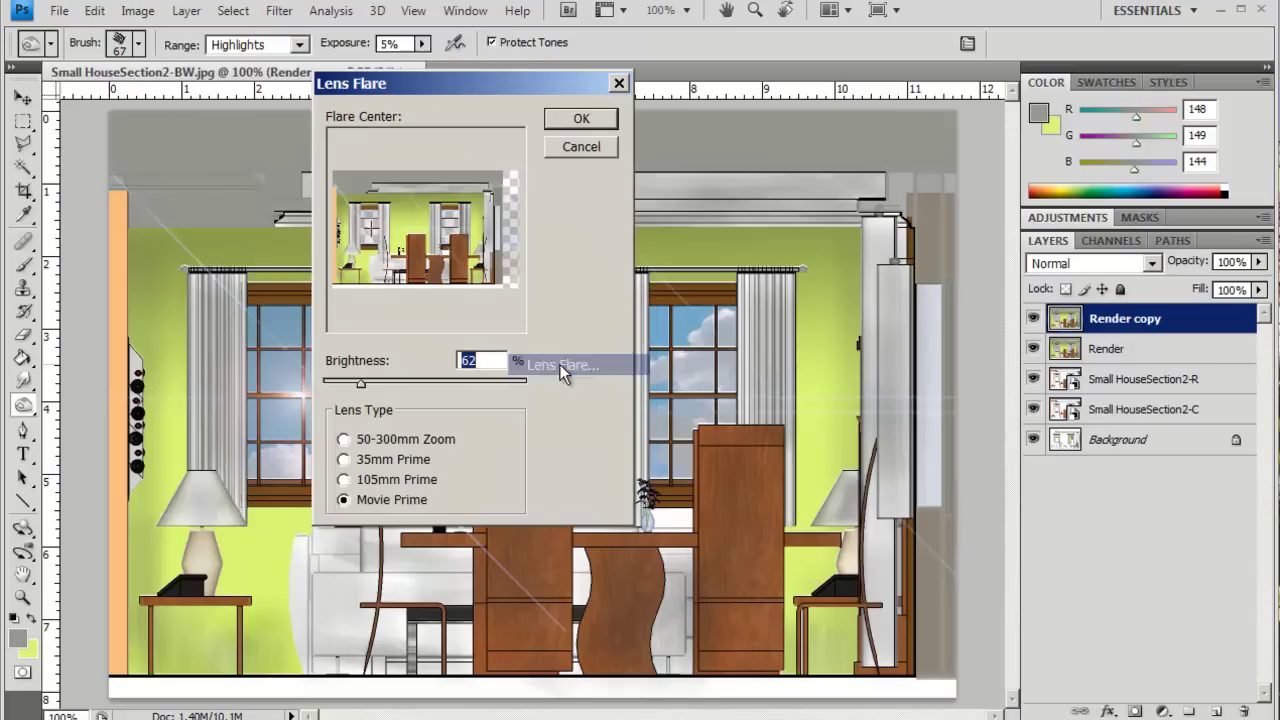
left_click(452, 230)
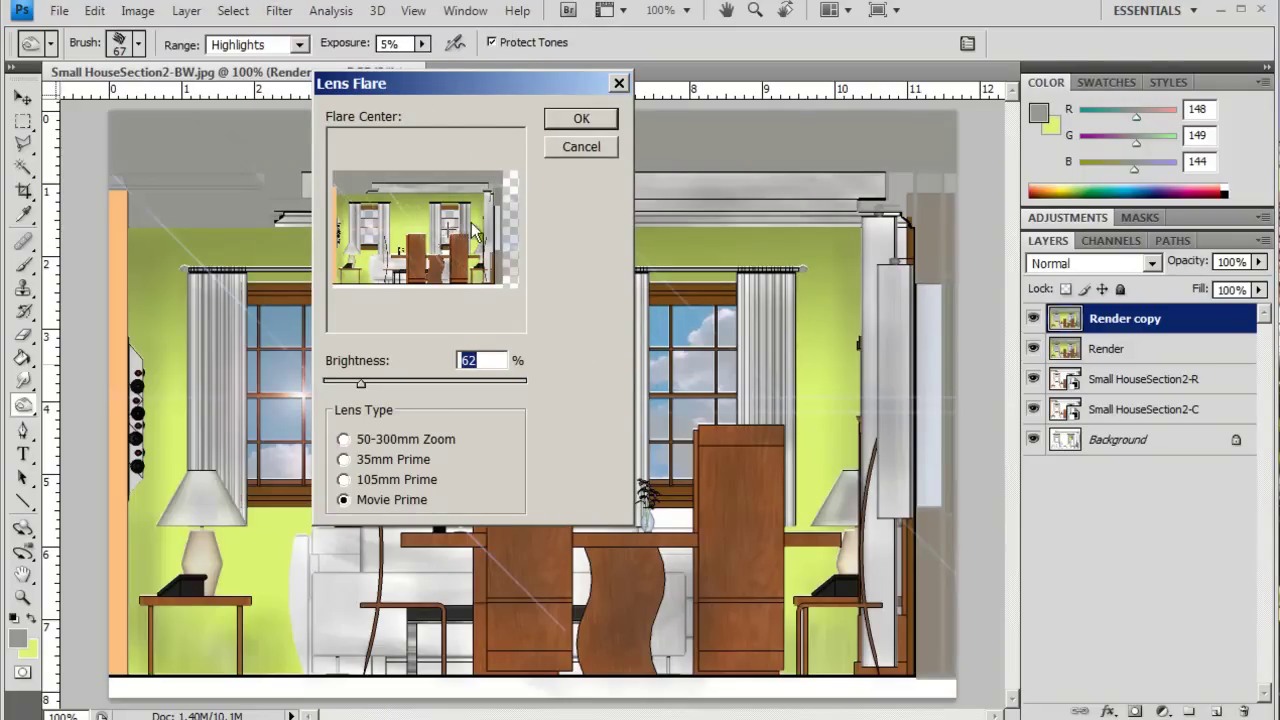
left_click(556, 121)
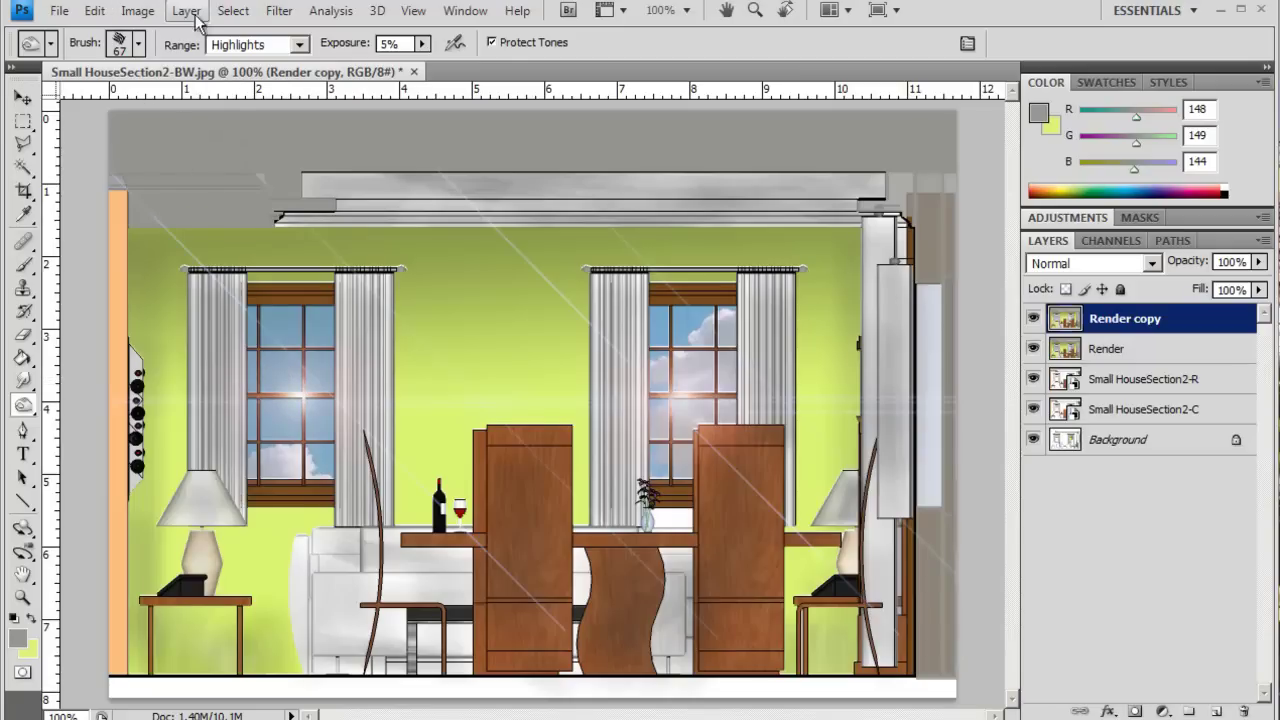
left_click(278, 12)
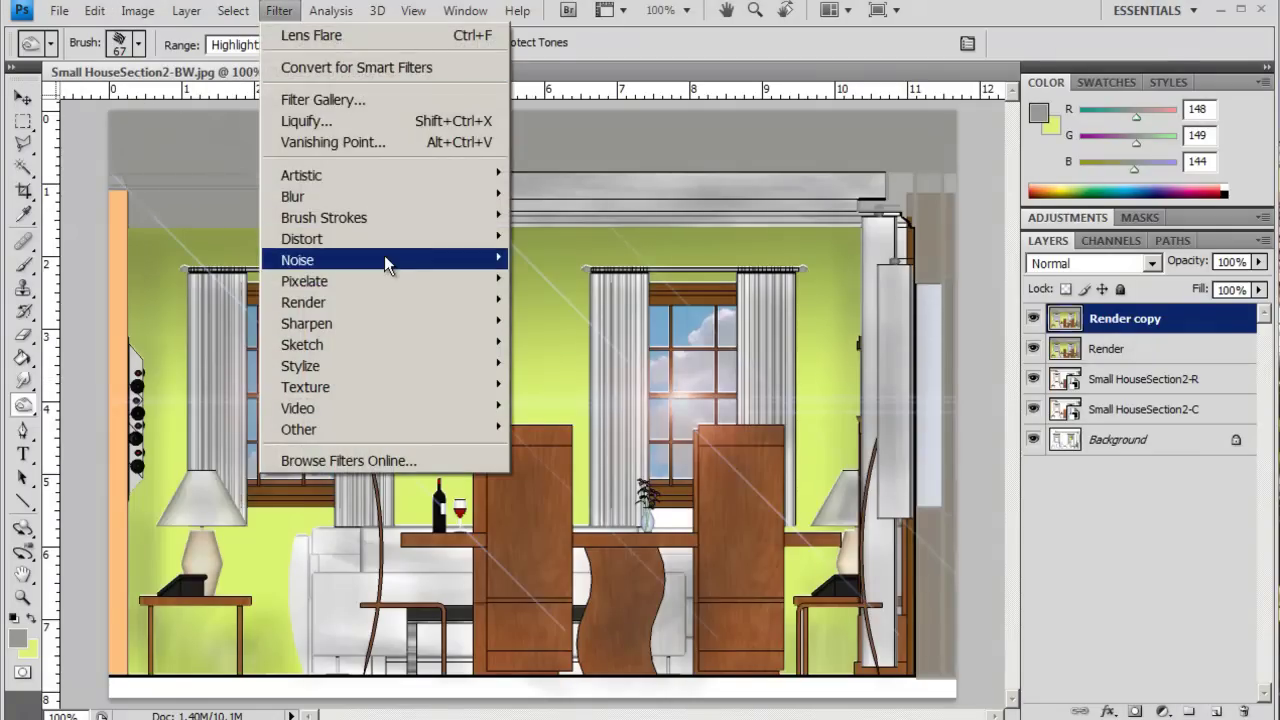
mouse_move(386, 260)
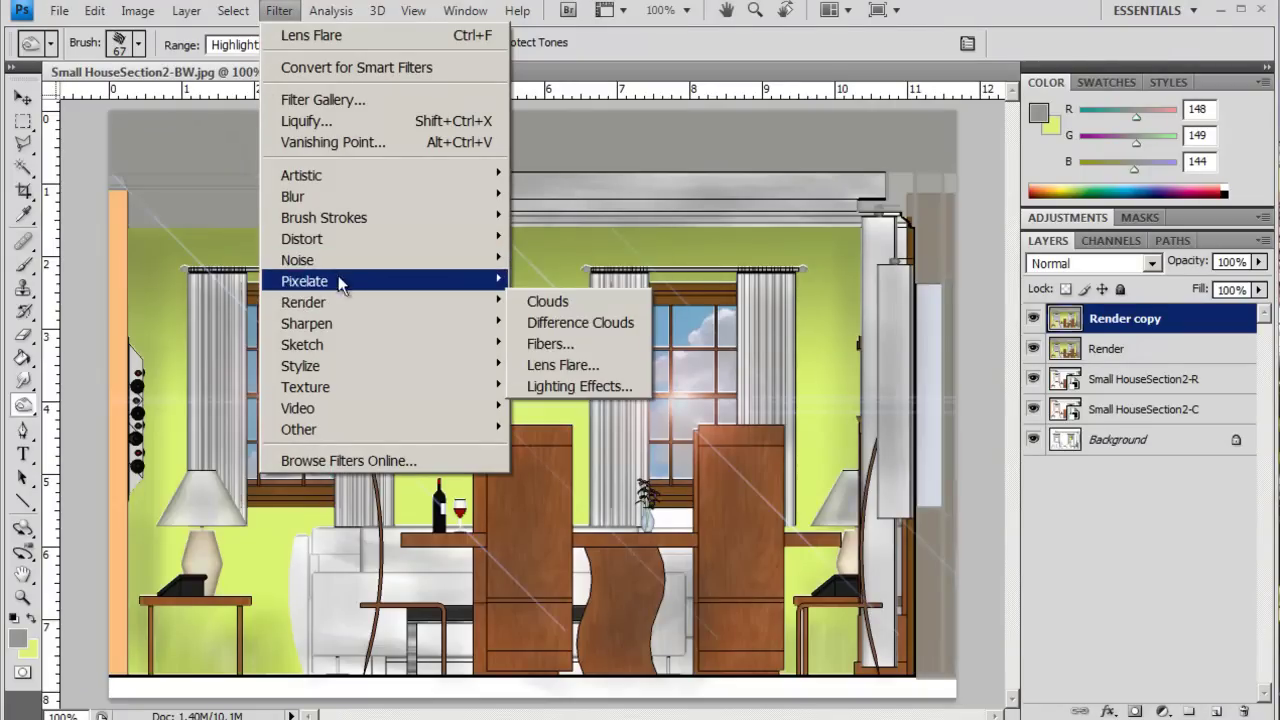
mouse_move(330, 304)
left_click(550, 388)
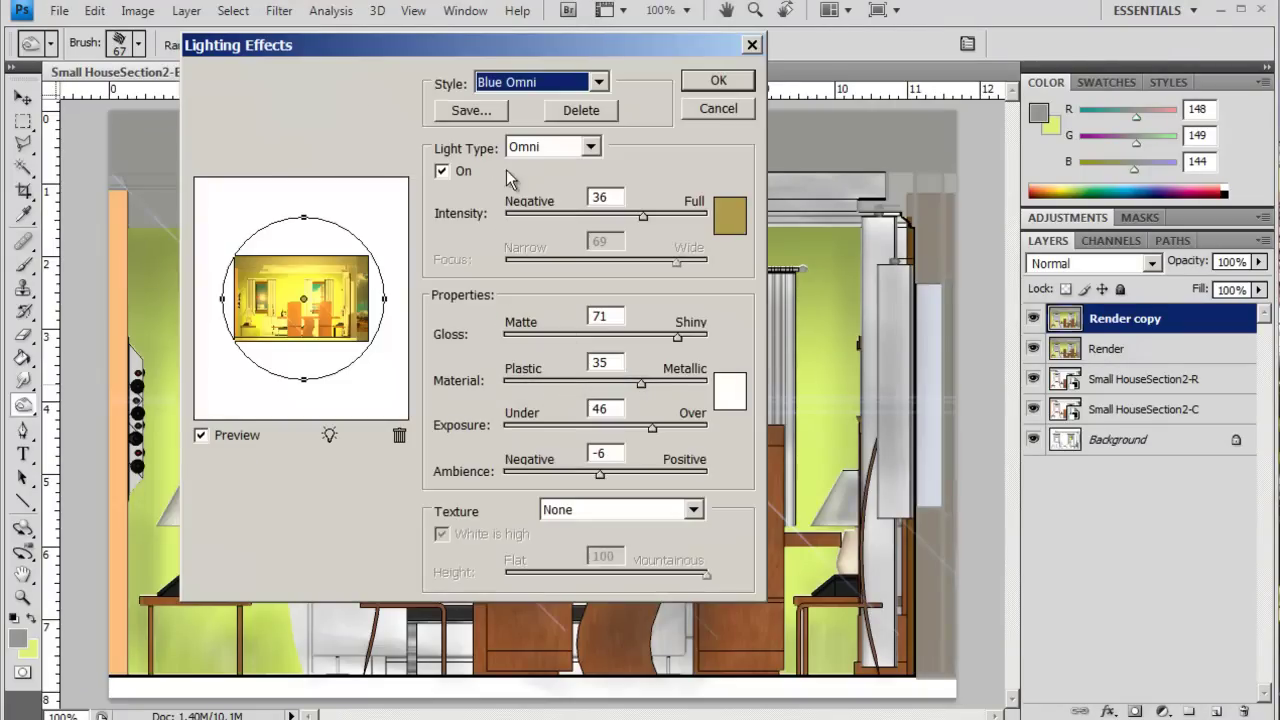
left_click(600, 82)
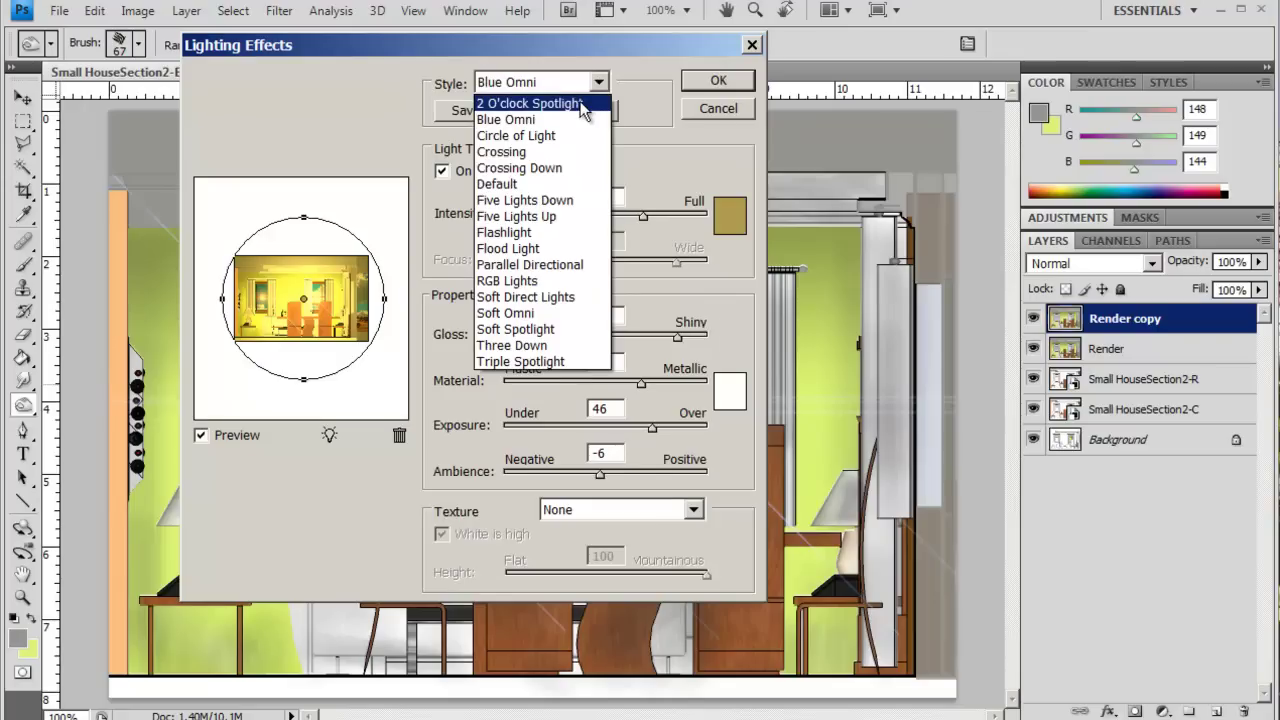
left_click(597, 105)
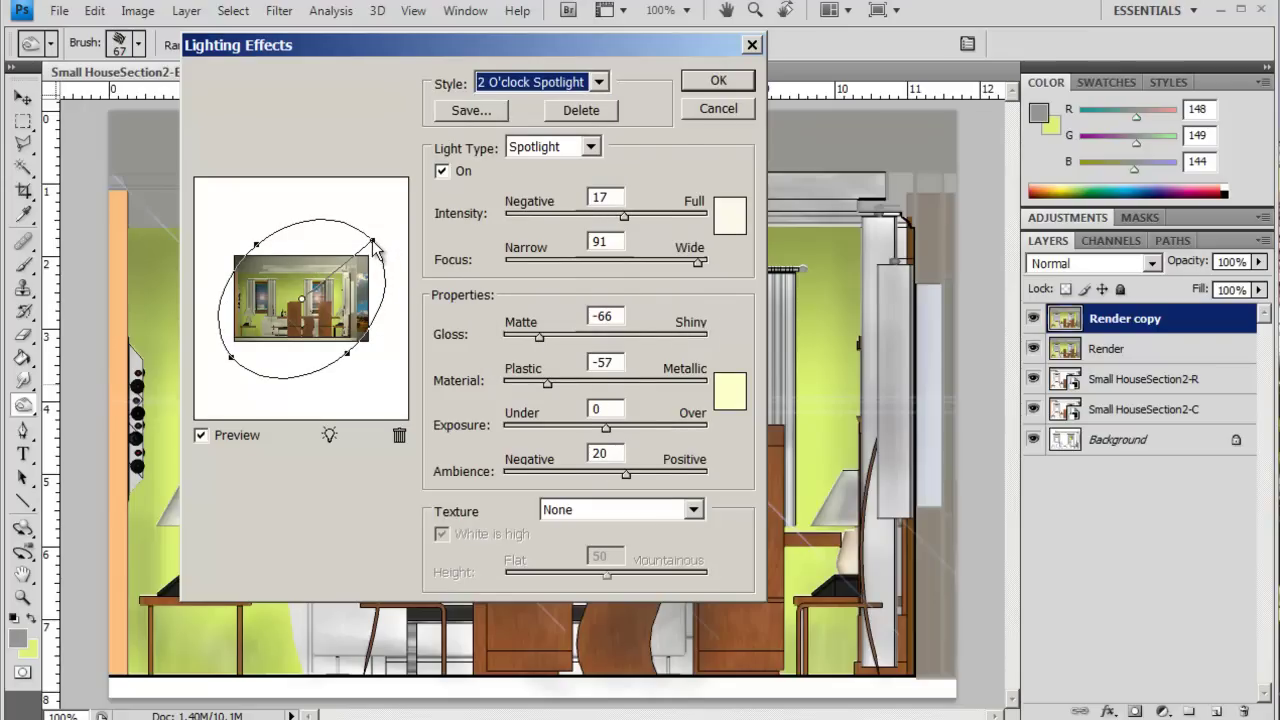
left_click_drag(372, 242, 307, 367)
left_click_drag(365, 303, 249, 380)
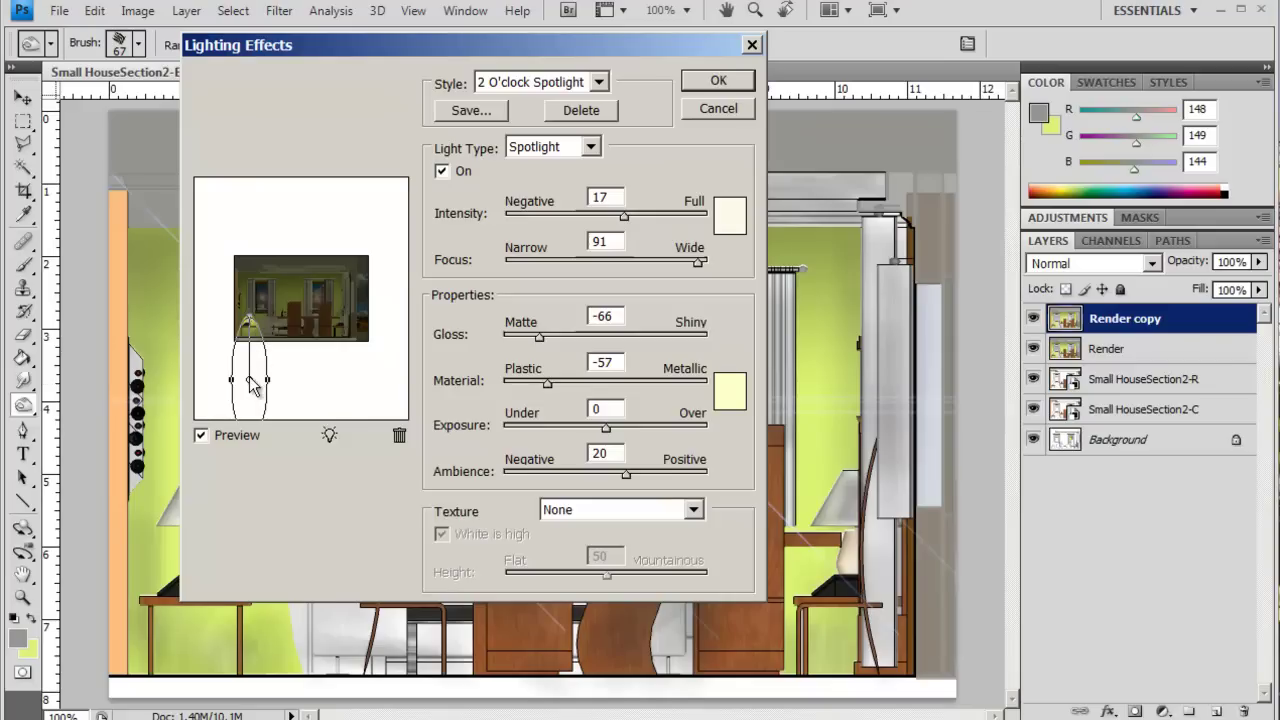
left_click_drag(249, 377, 249, 381)
left_click(717, 84)
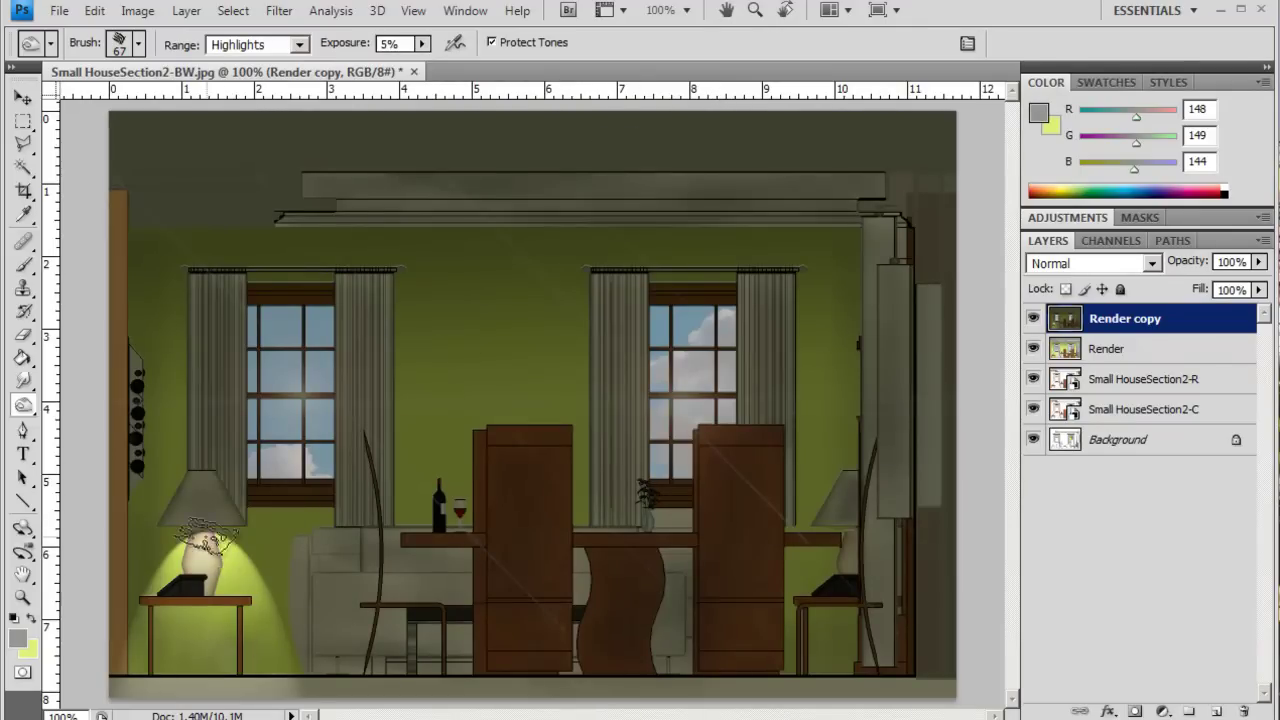
left_click(90, 11)
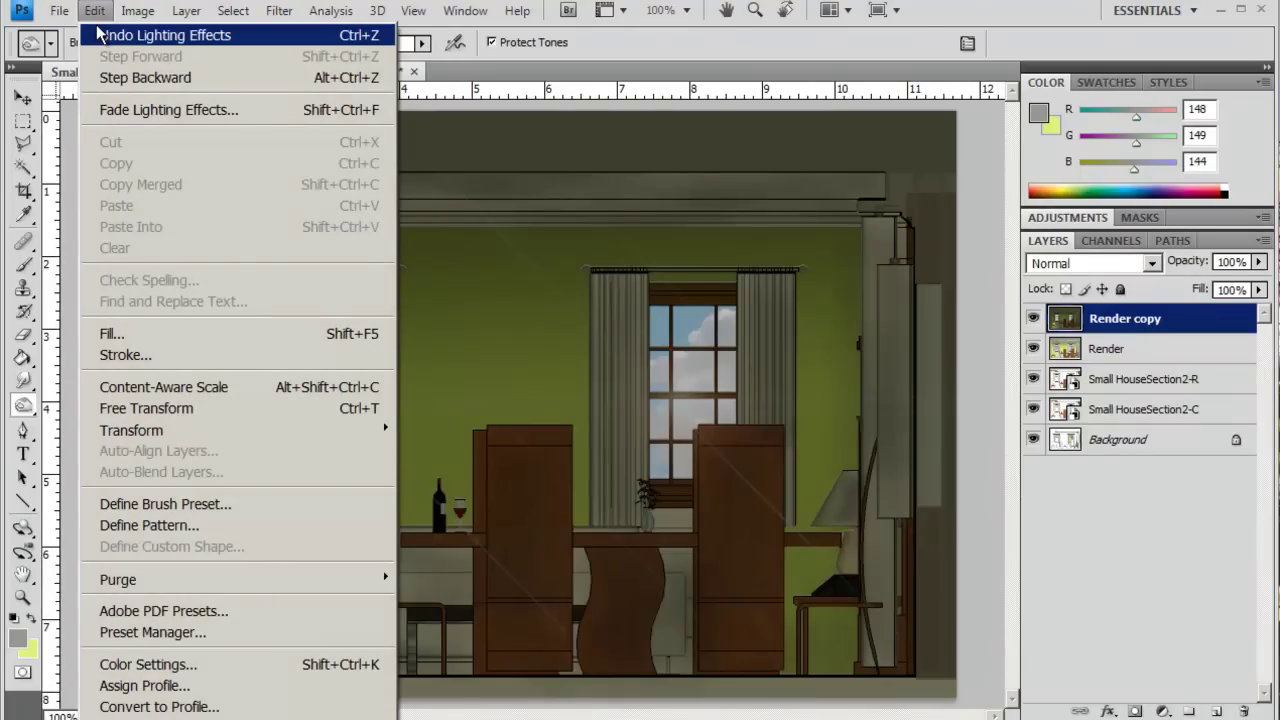
Undo the lighting and reapply Lighting Effects with the spotlight over the left lamp and Ambience 46.
left_click(97, 36)
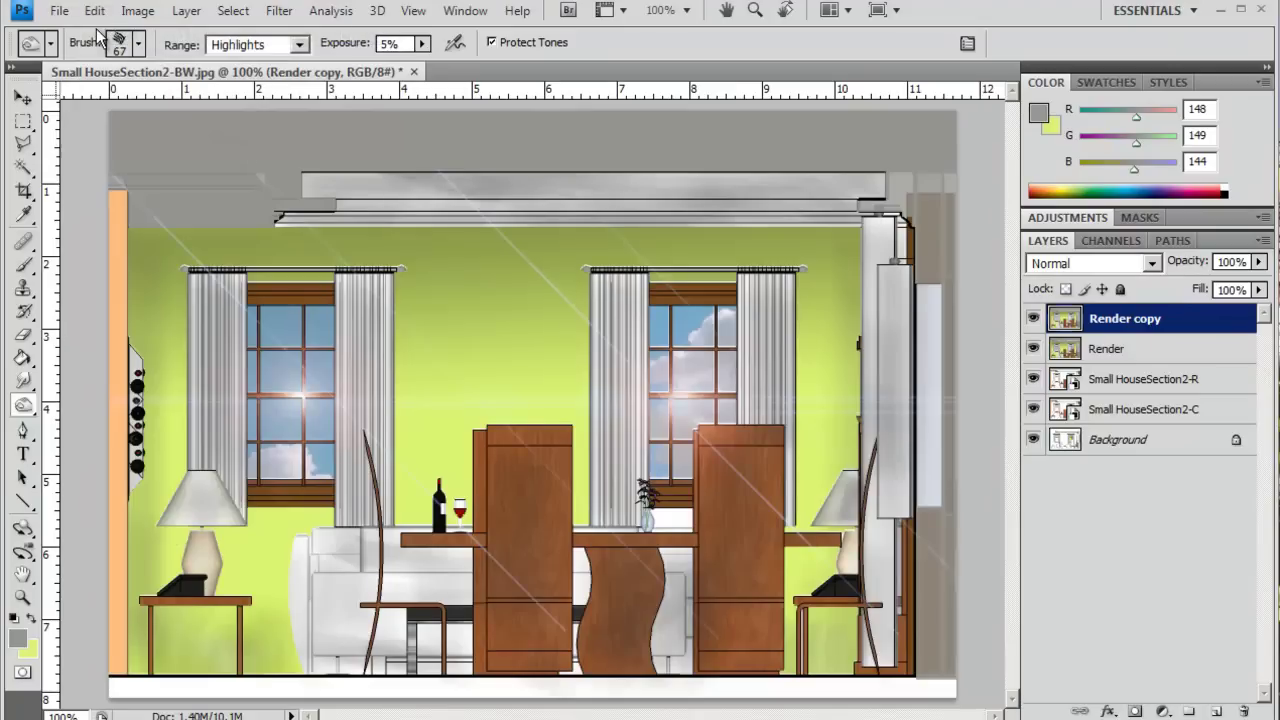
left_click(279, 10)
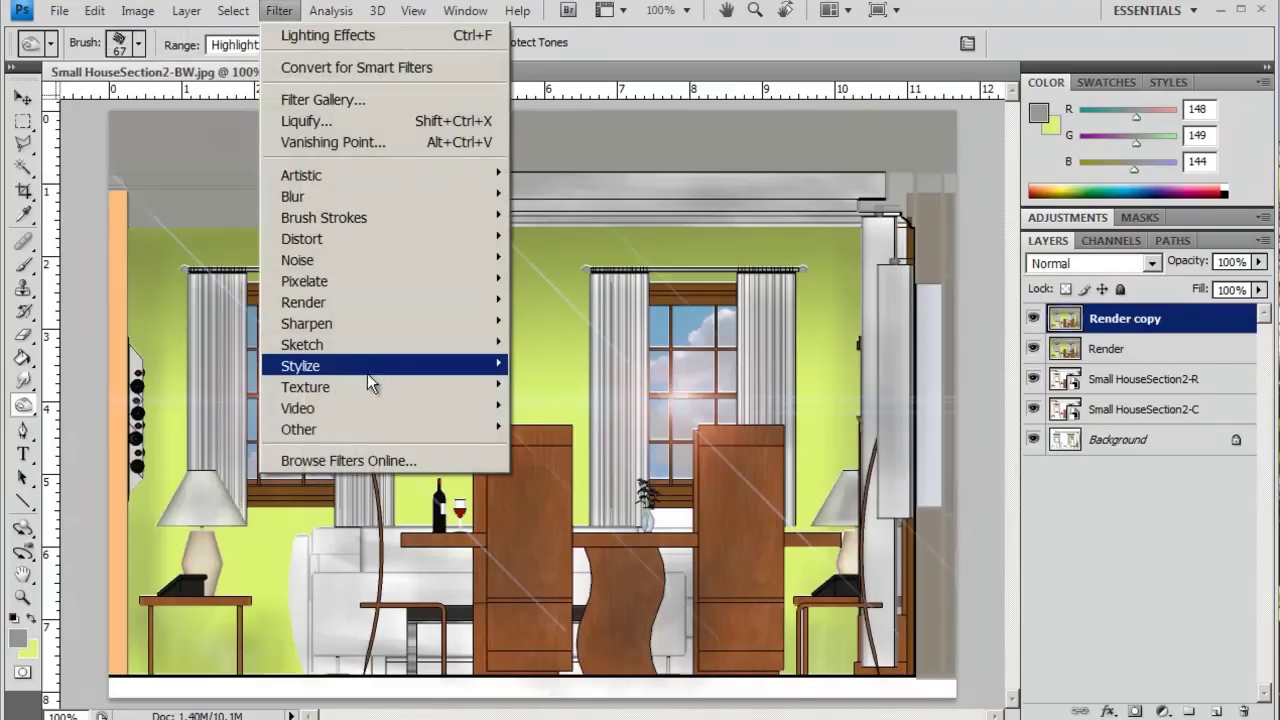
mouse_move(366, 303)
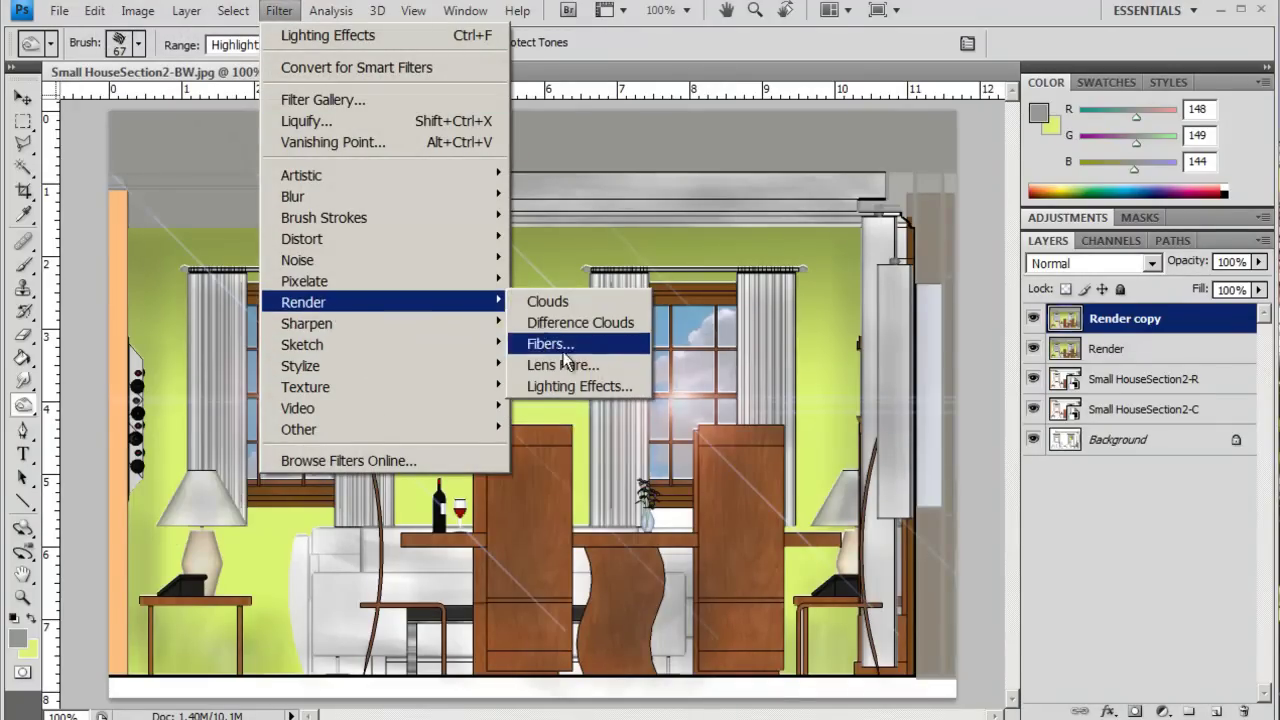
left_click(572, 386)
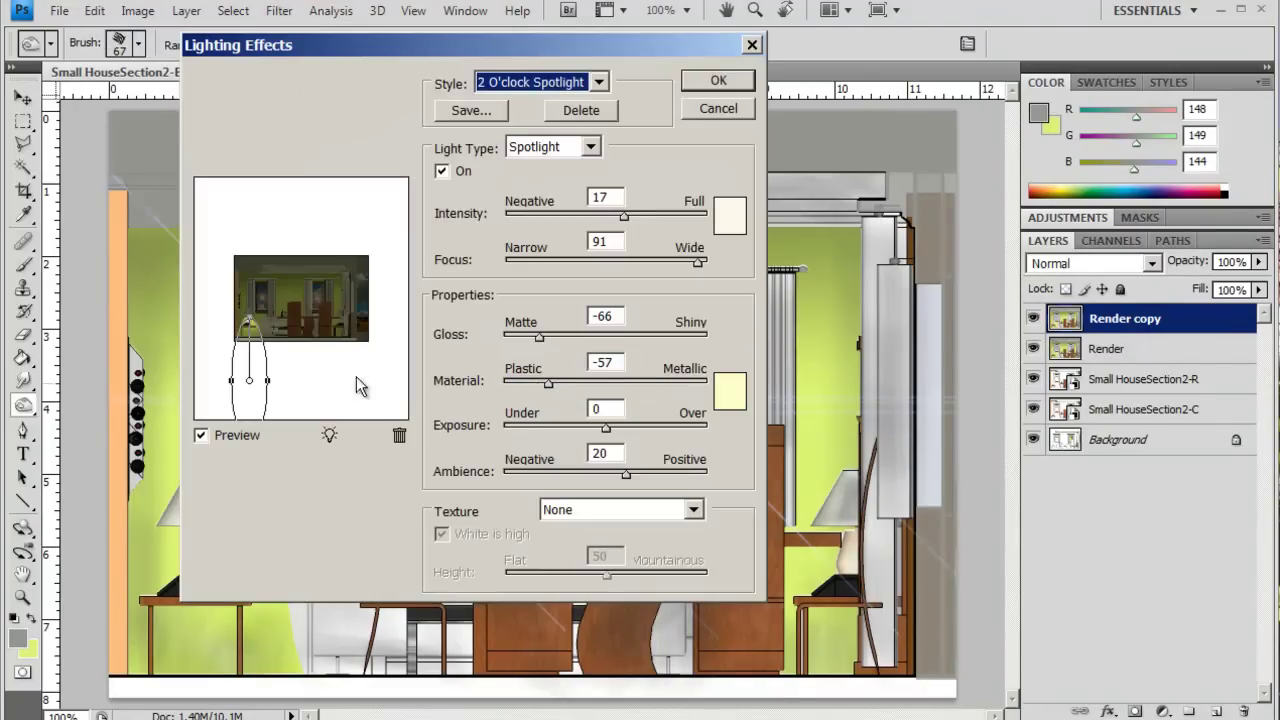
left_click(250, 383)
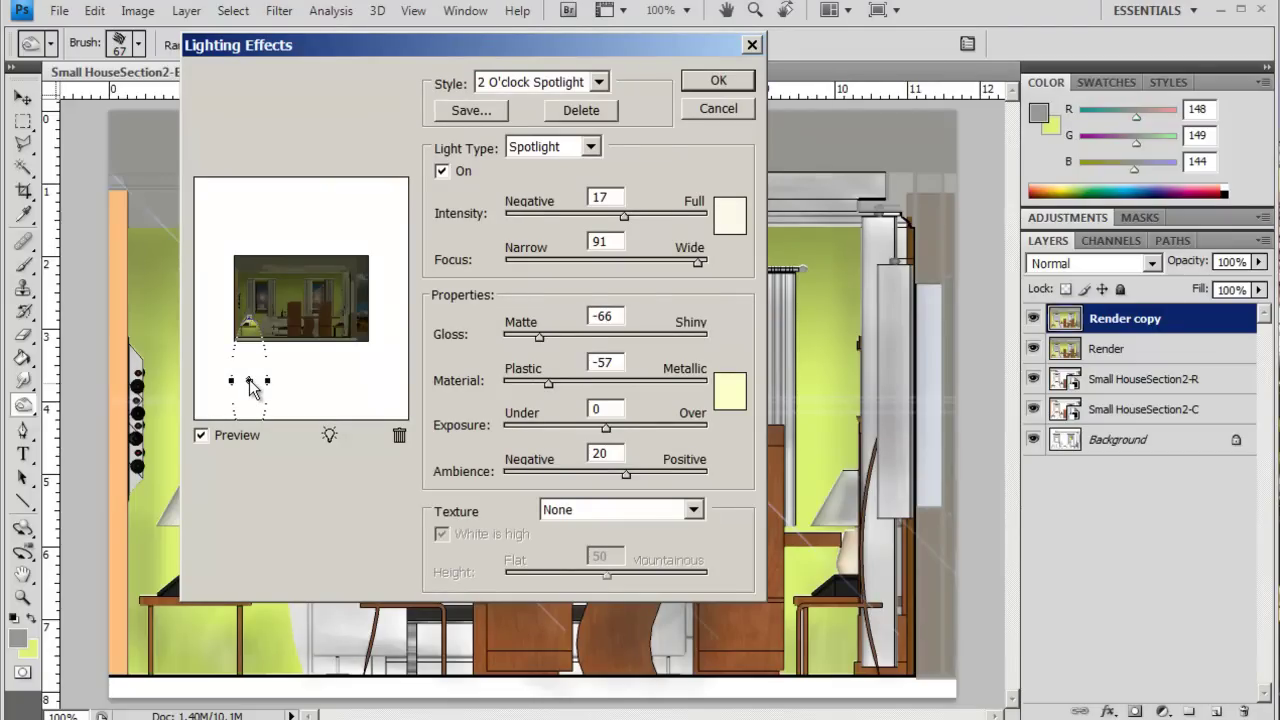
left_click_drag(249, 376, 250, 372)
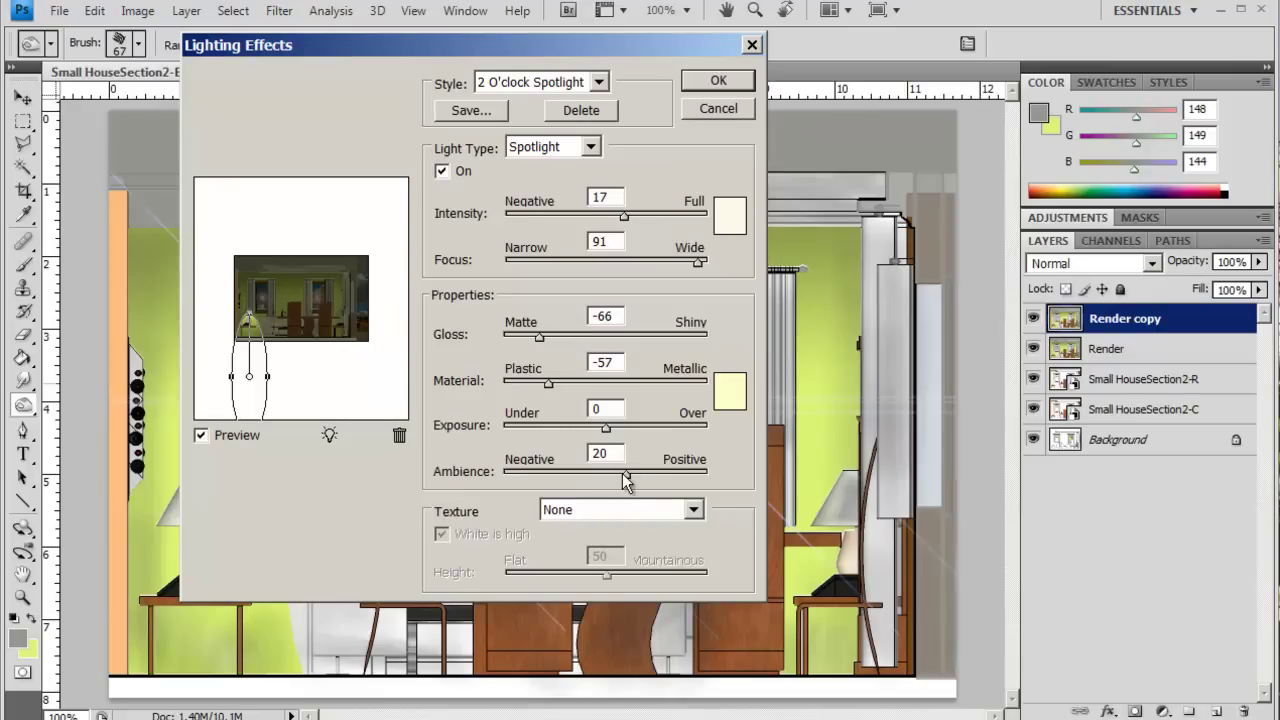
left_click_drag(626, 481, 653, 481)
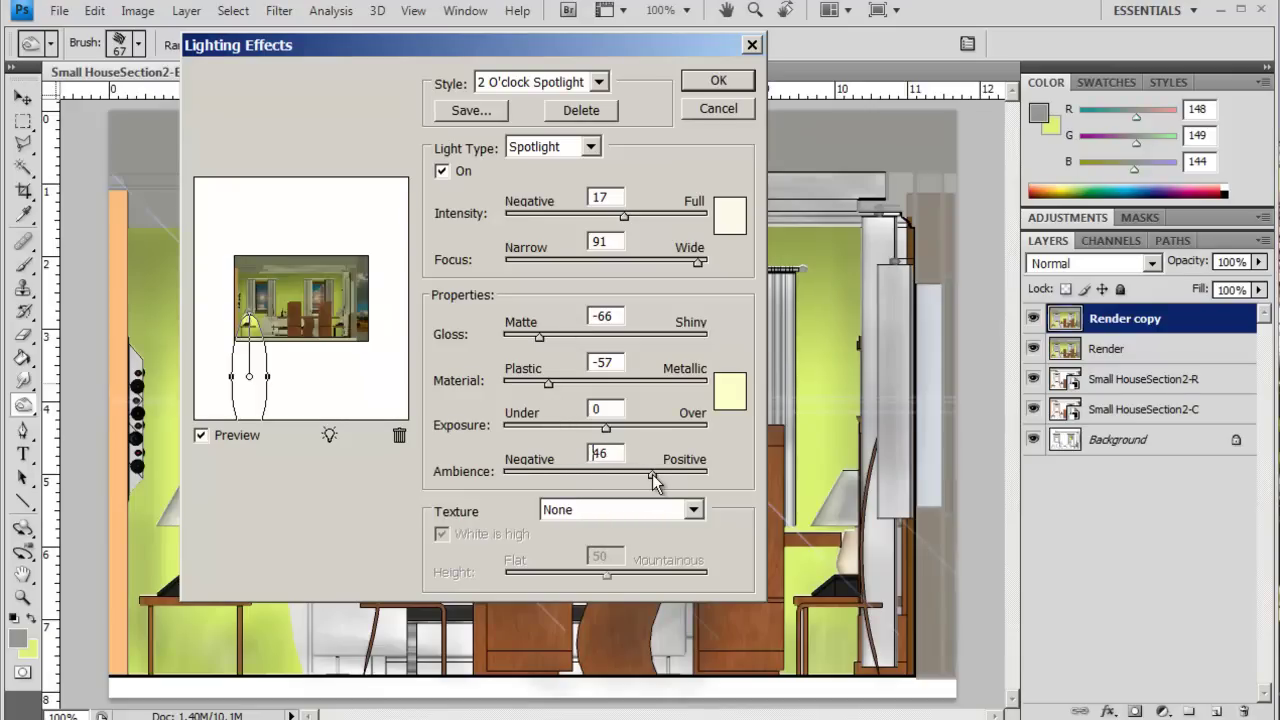
left_click(719, 81)
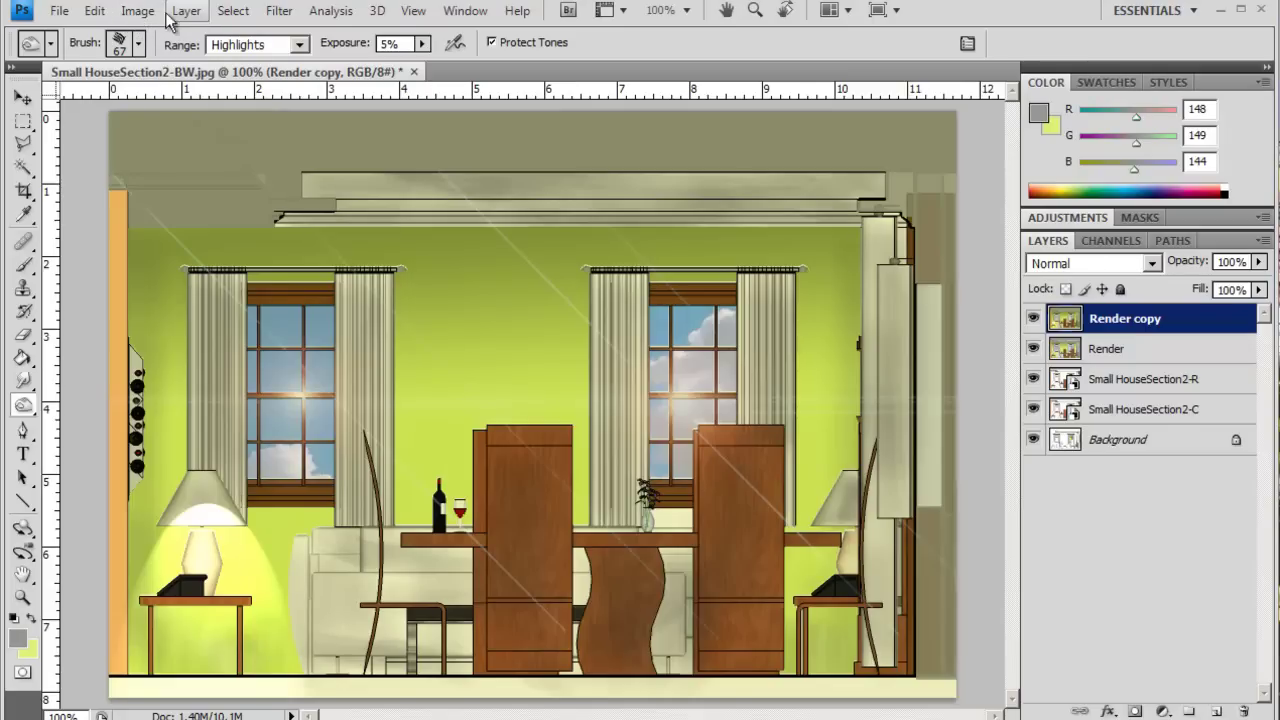
Undo the lighting effect and marquee-select the area around the left lamp and table.
left_click(94, 12)
left_click(120, 37)
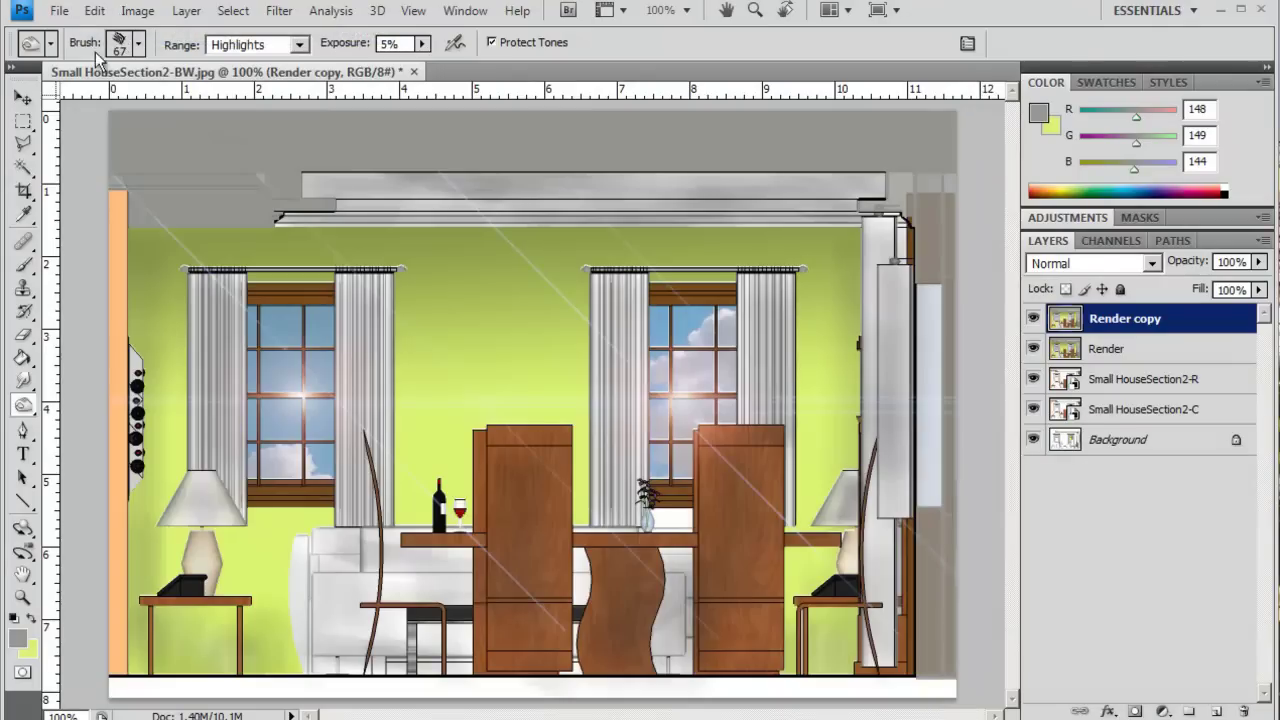
left_click(24, 124)
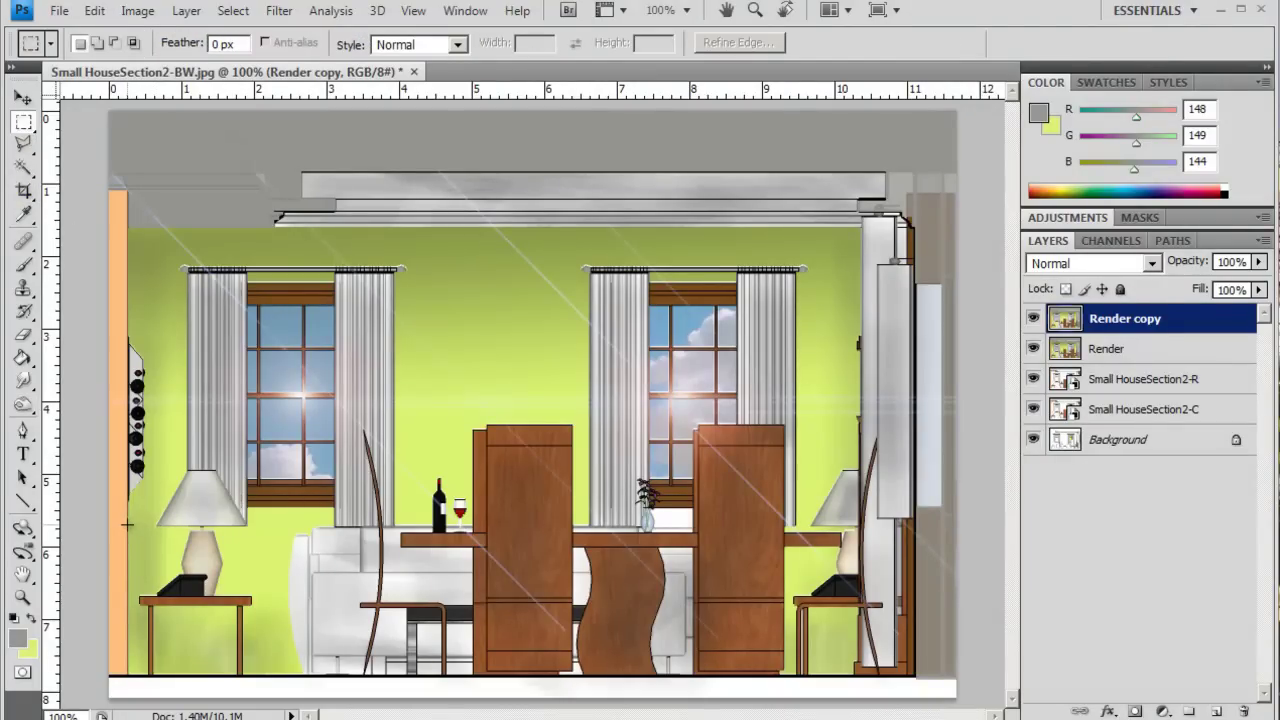
left_click_drag(129, 526, 292, 677)
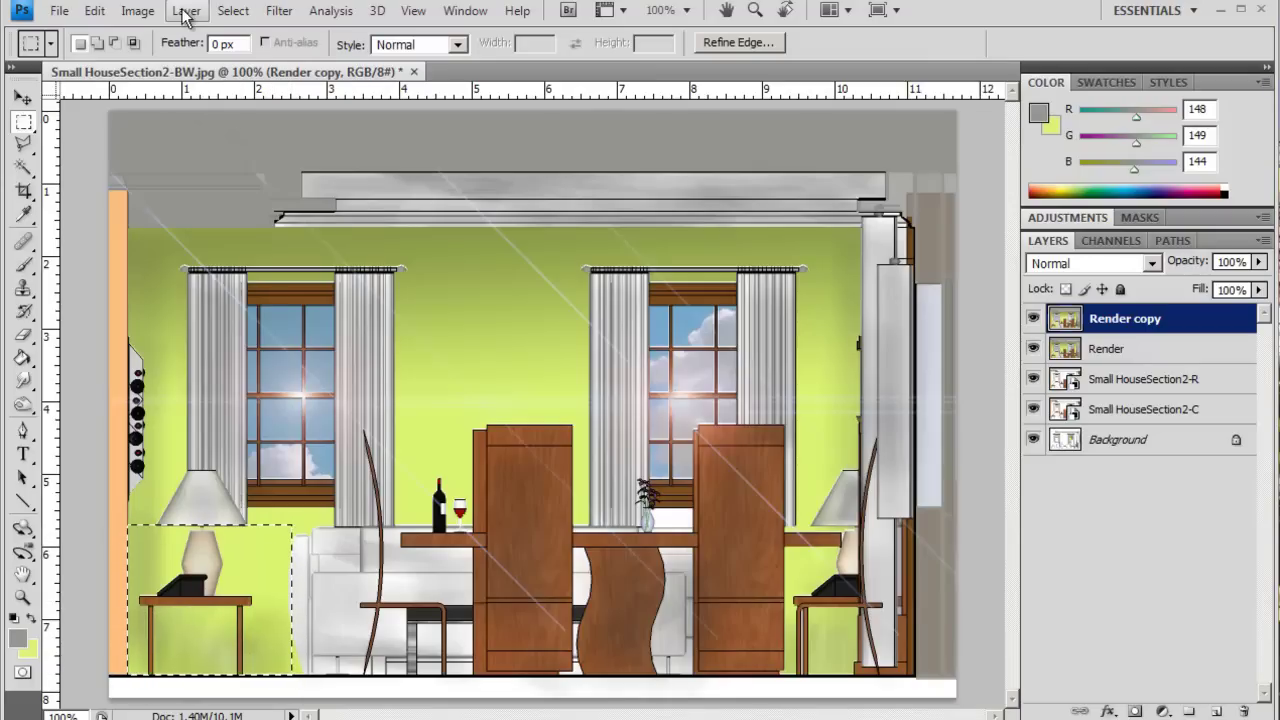
left_click(279, 11)
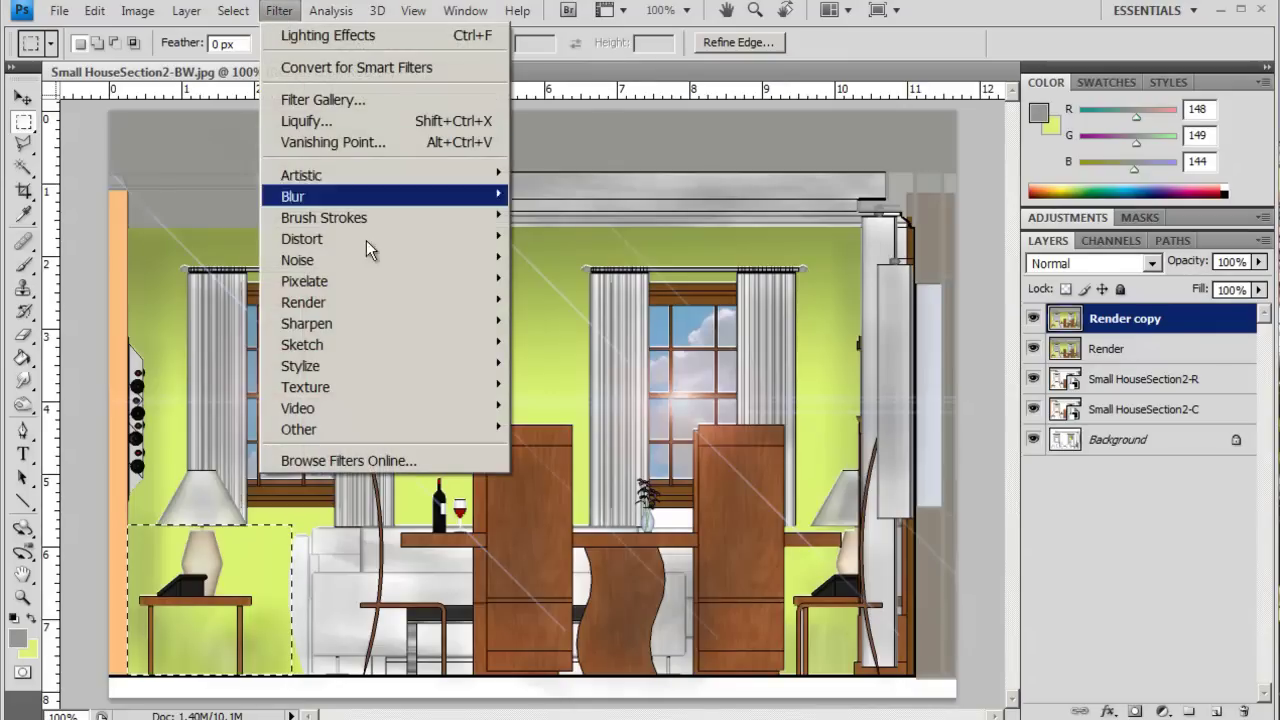
Light the selected lamp table with a wide, dim spotlight at Intensity 9 and Ambience 47.
mouse_move(370, 313)
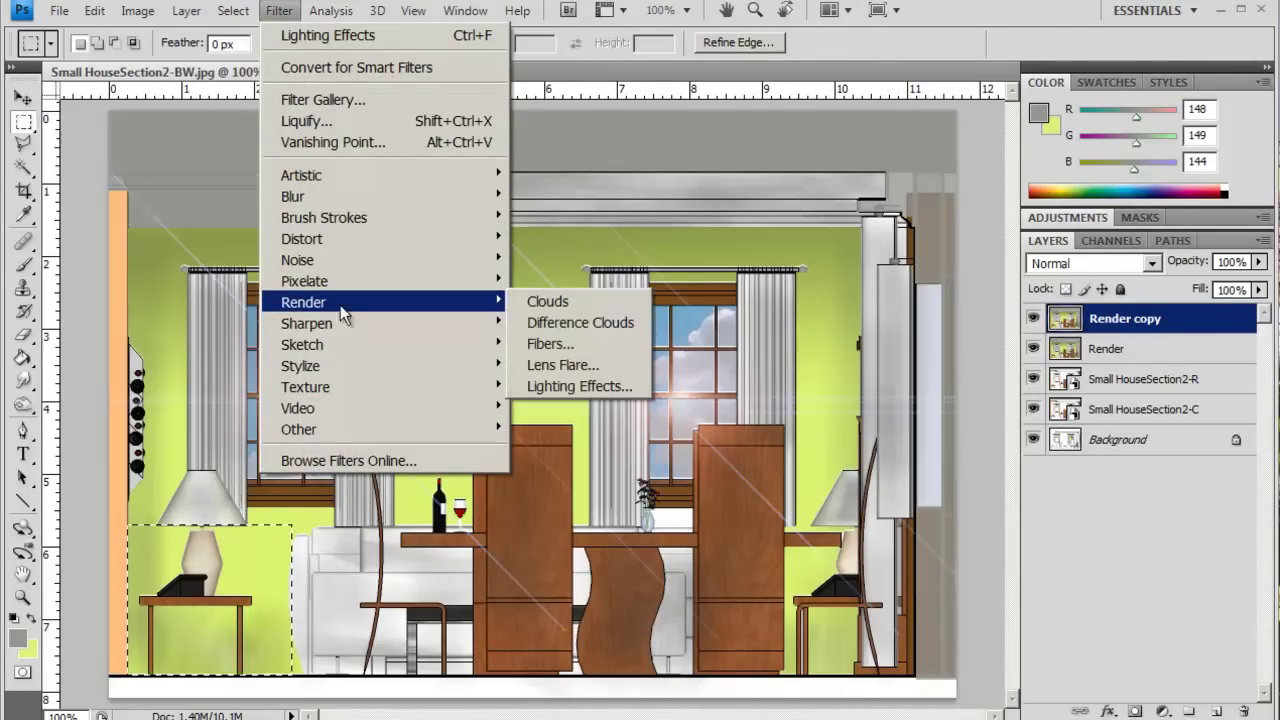
left_click(571, 386)
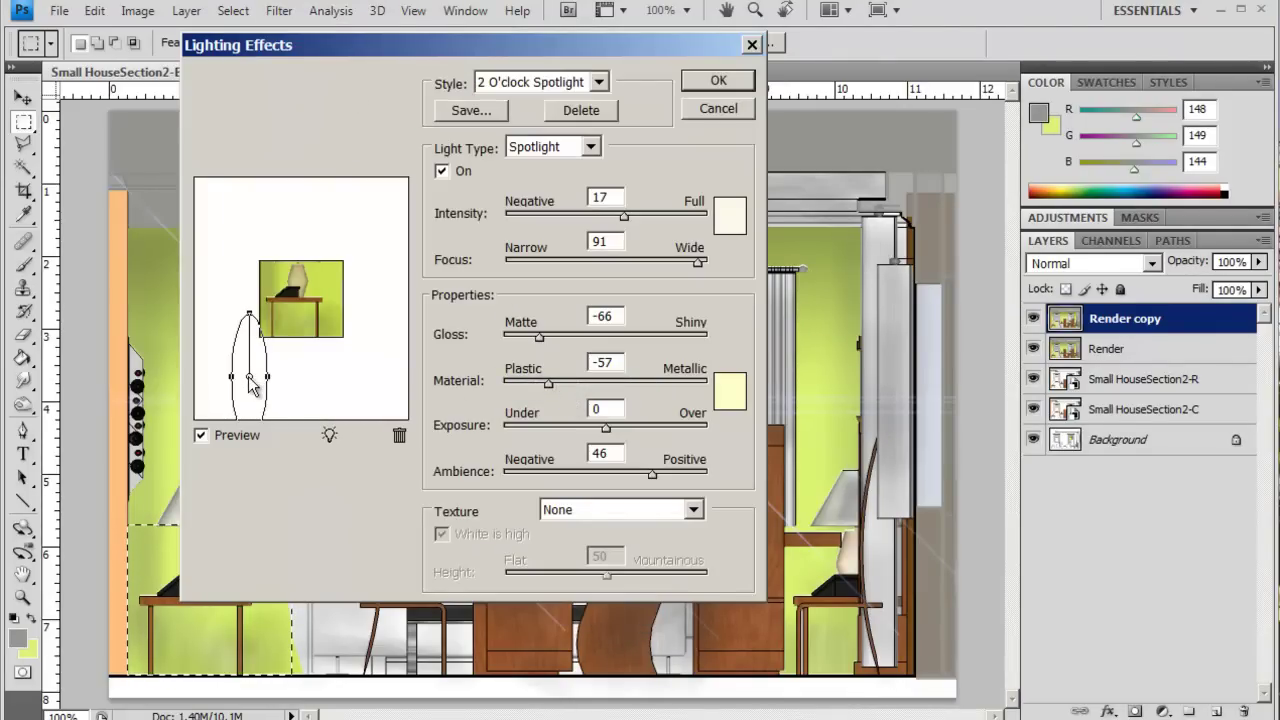
left_click_drag(255, 380, 338, 310)
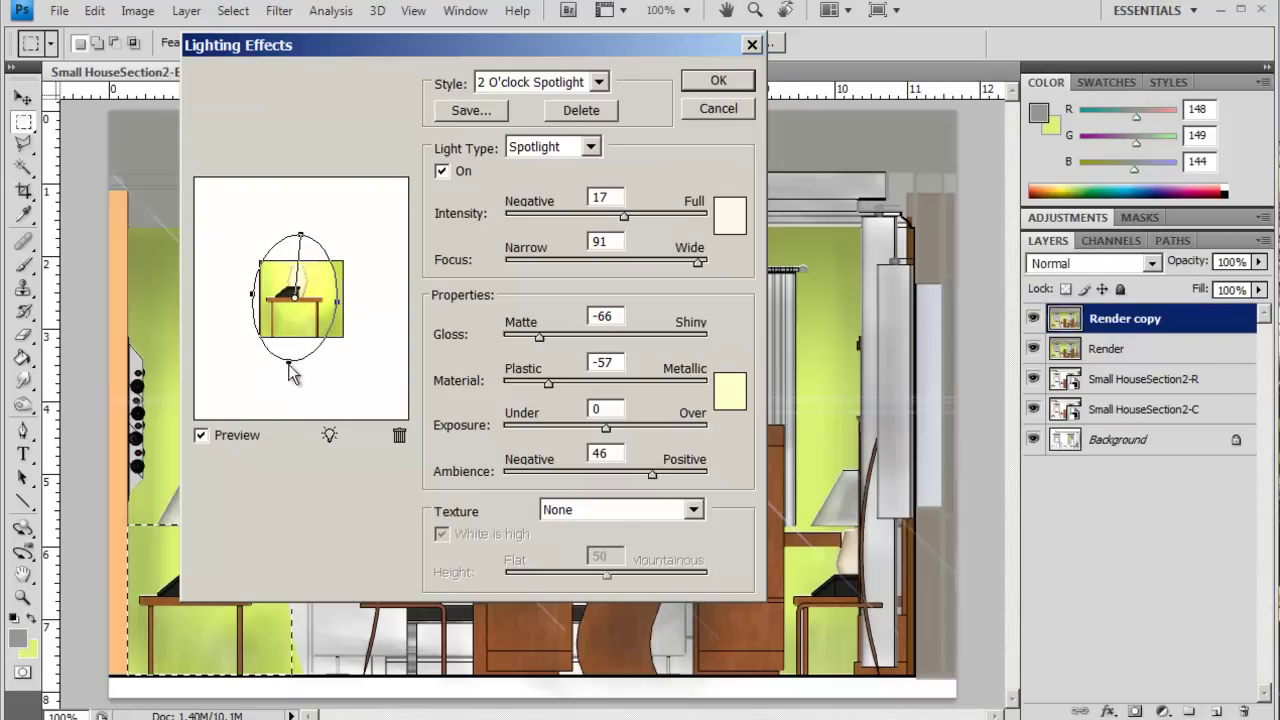
left_click_drag(300, 234, 295, 233)
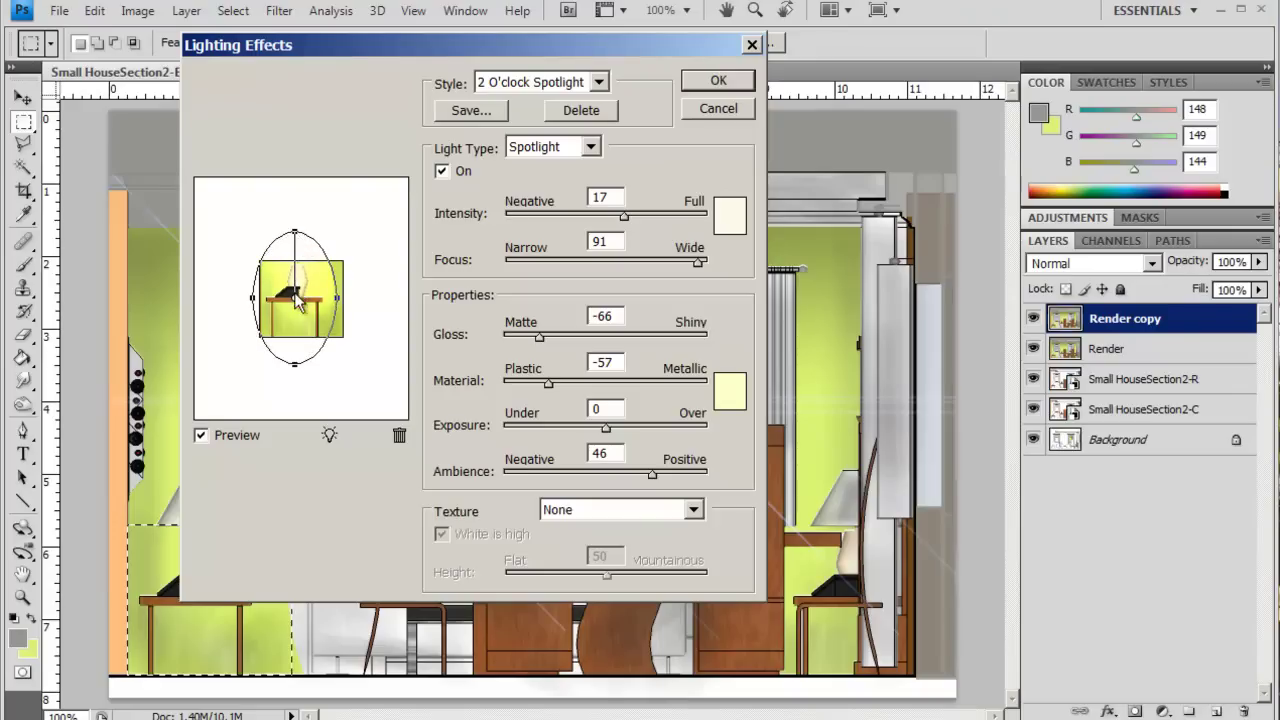
left_click_drag(296, 297, 299, 310)
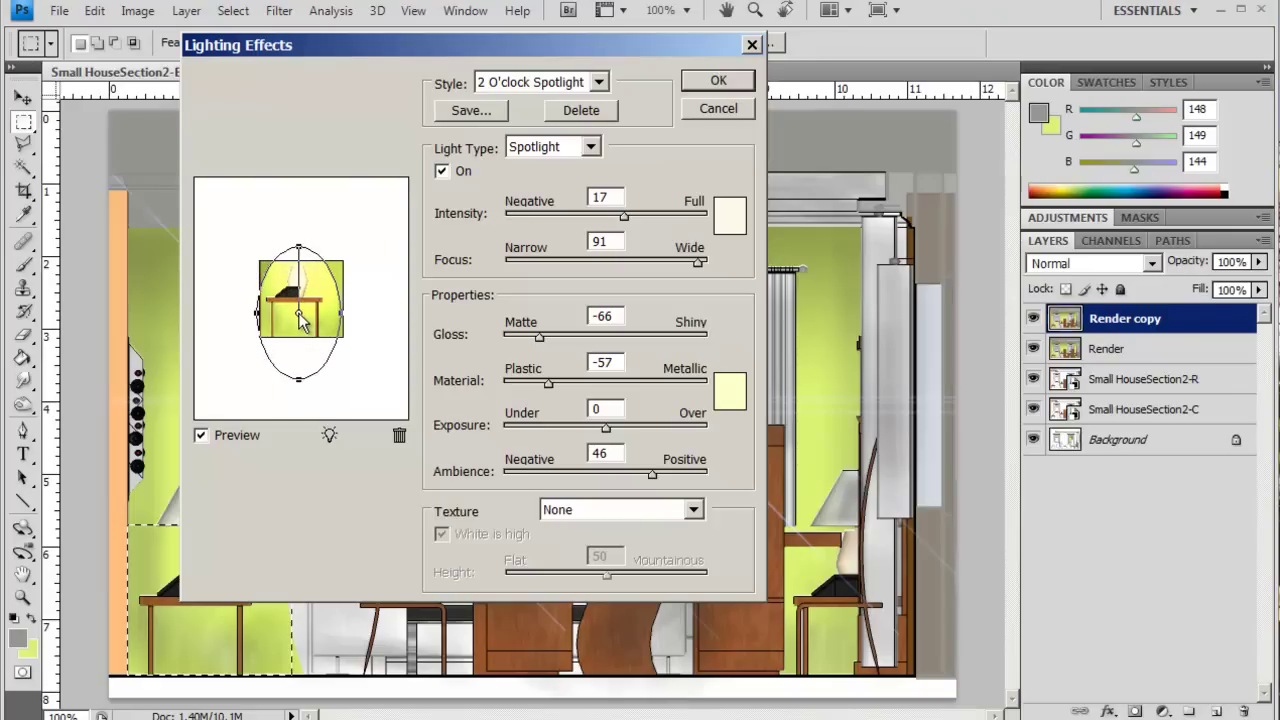
left_click_drag(302, 316, 298, 317)
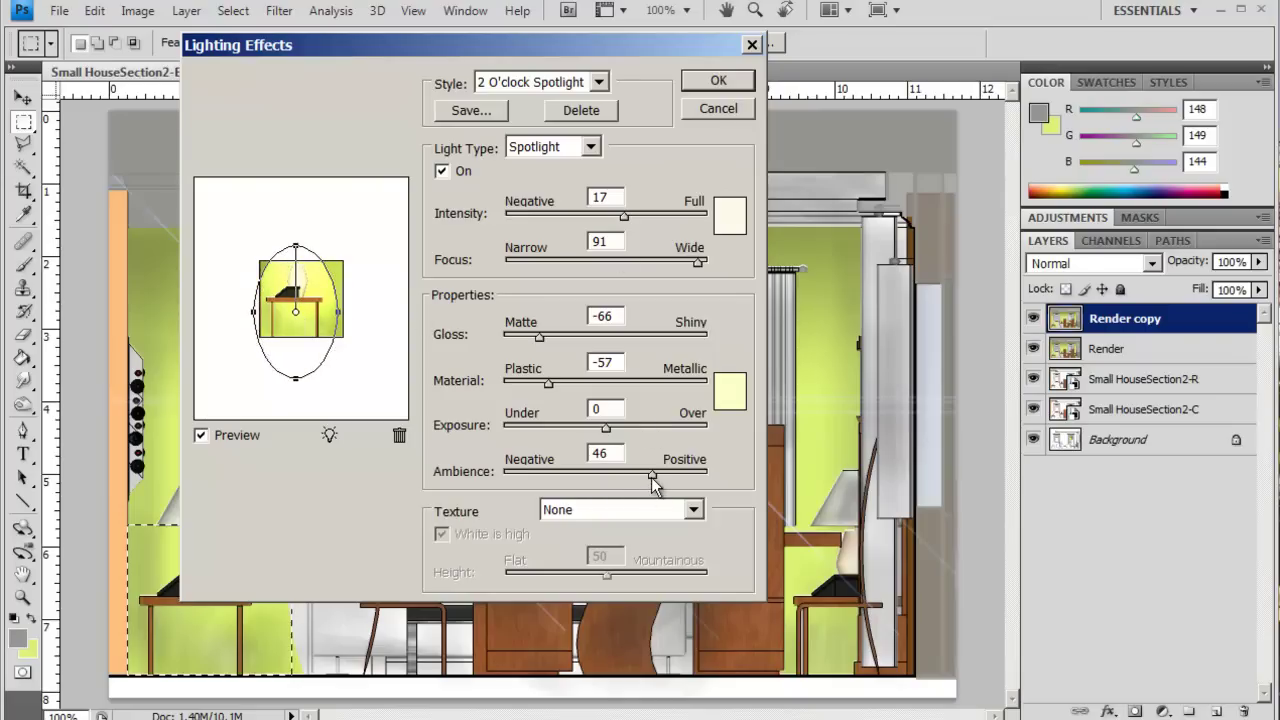
left_click_drag(621, 220, 615, 225)
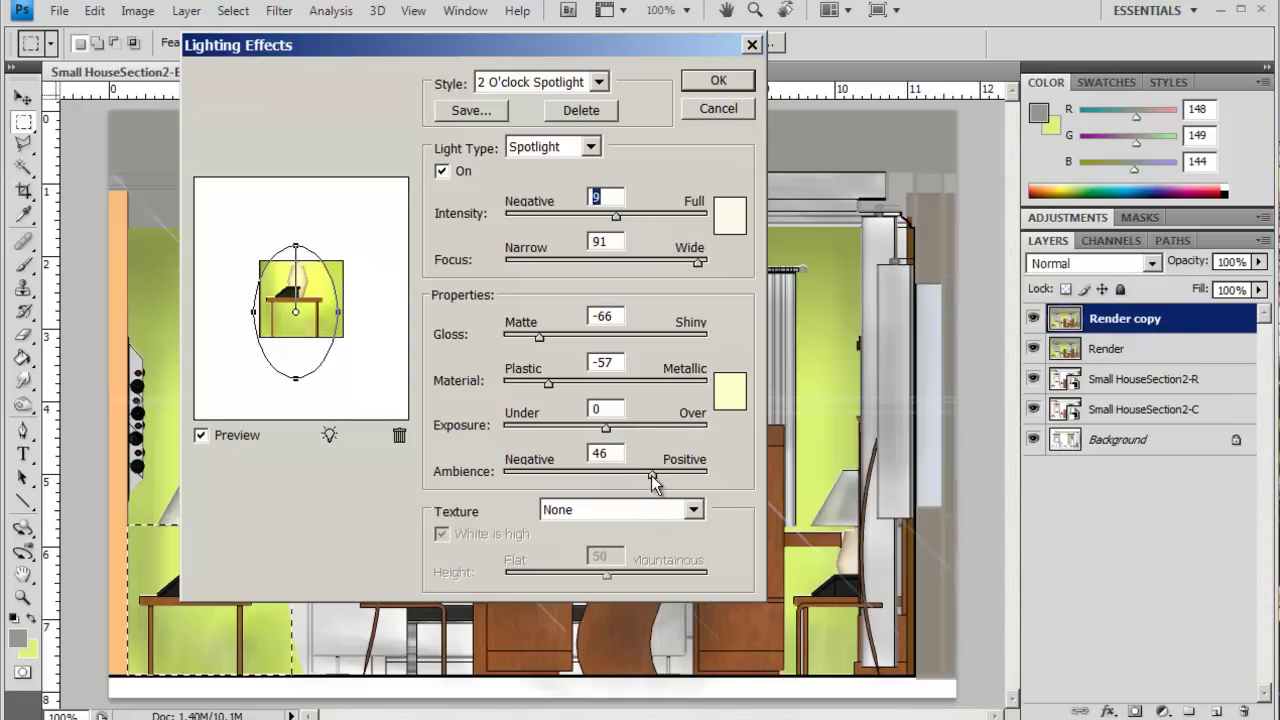
left_click_drag(652, 474, 654, 475)
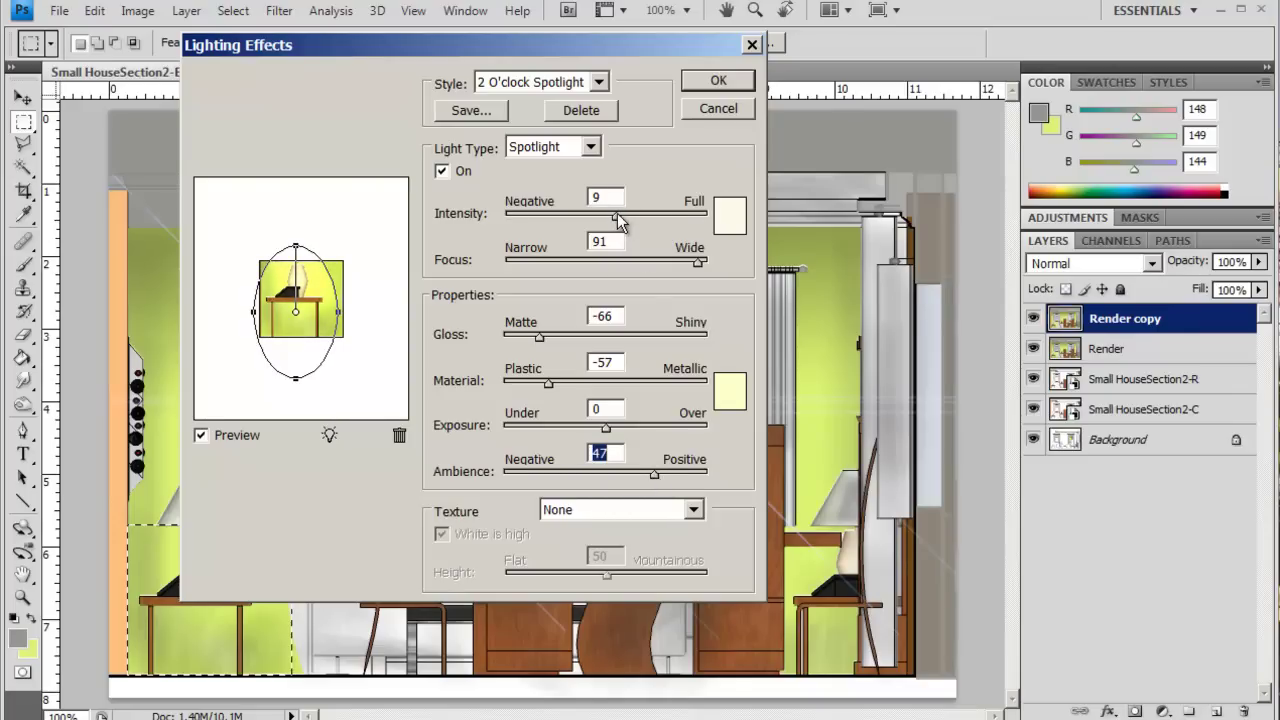
left_click_drag(621, 220, 617, 221)
left_click(716, 84)
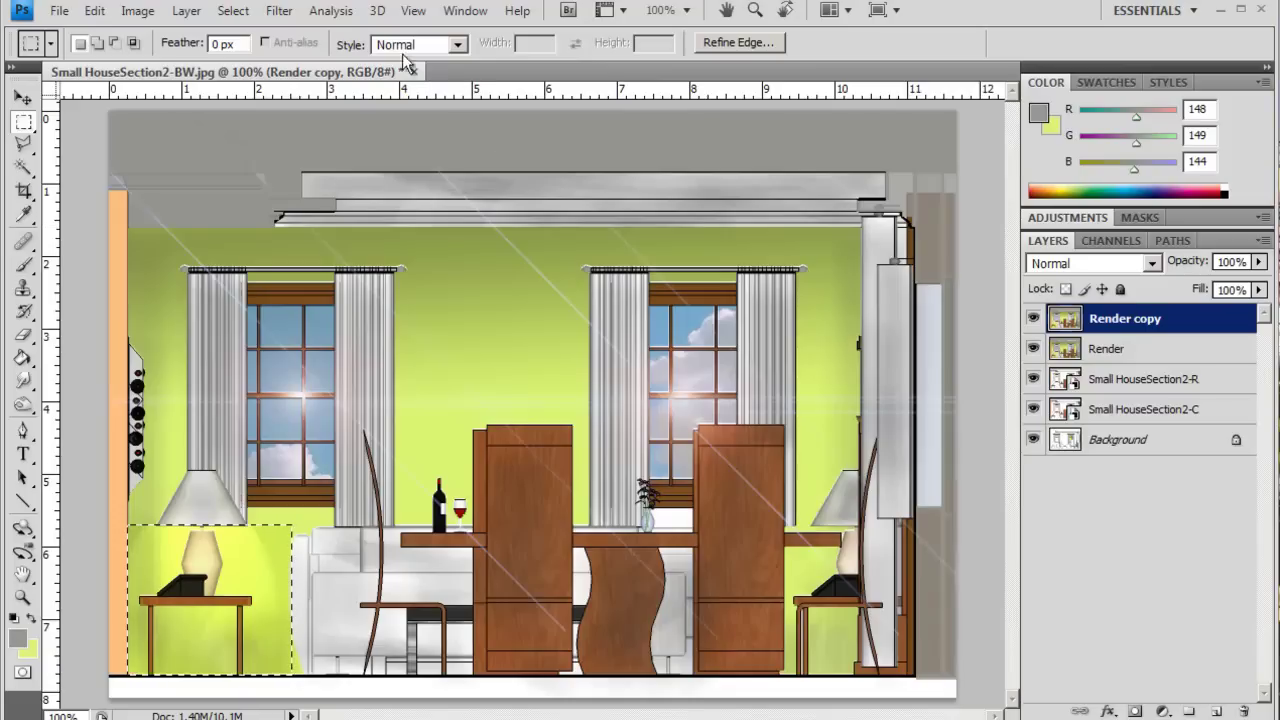
Draw a new rectangular selection over the upper-left wall above the lamp, beside the first window.
left_click(278, 12)
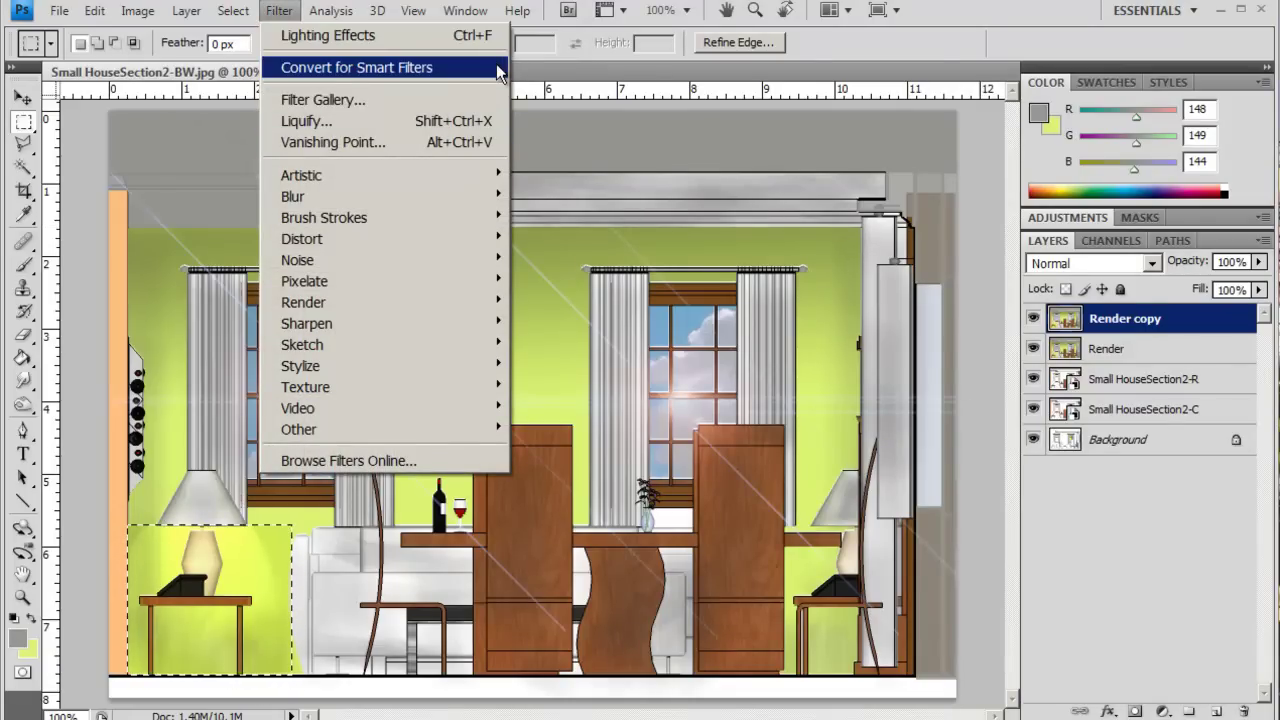
key("Escape")
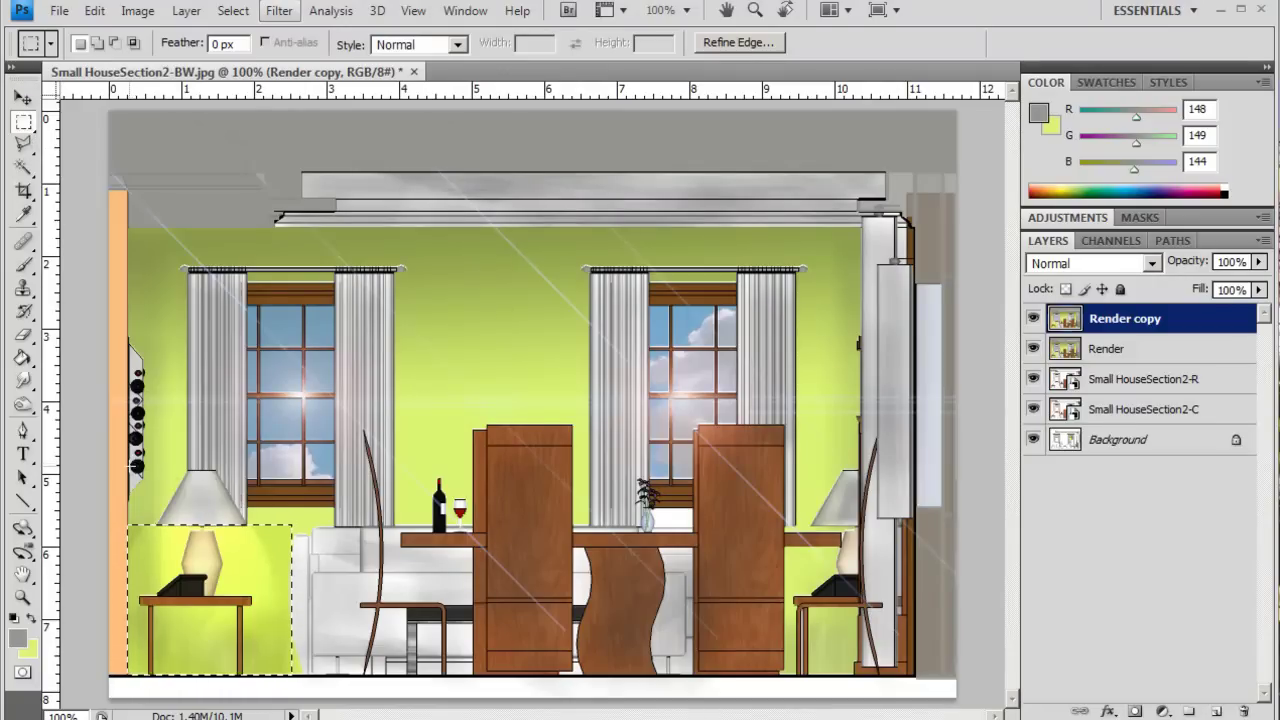
left_click_drag(128, 466, 304, 230)
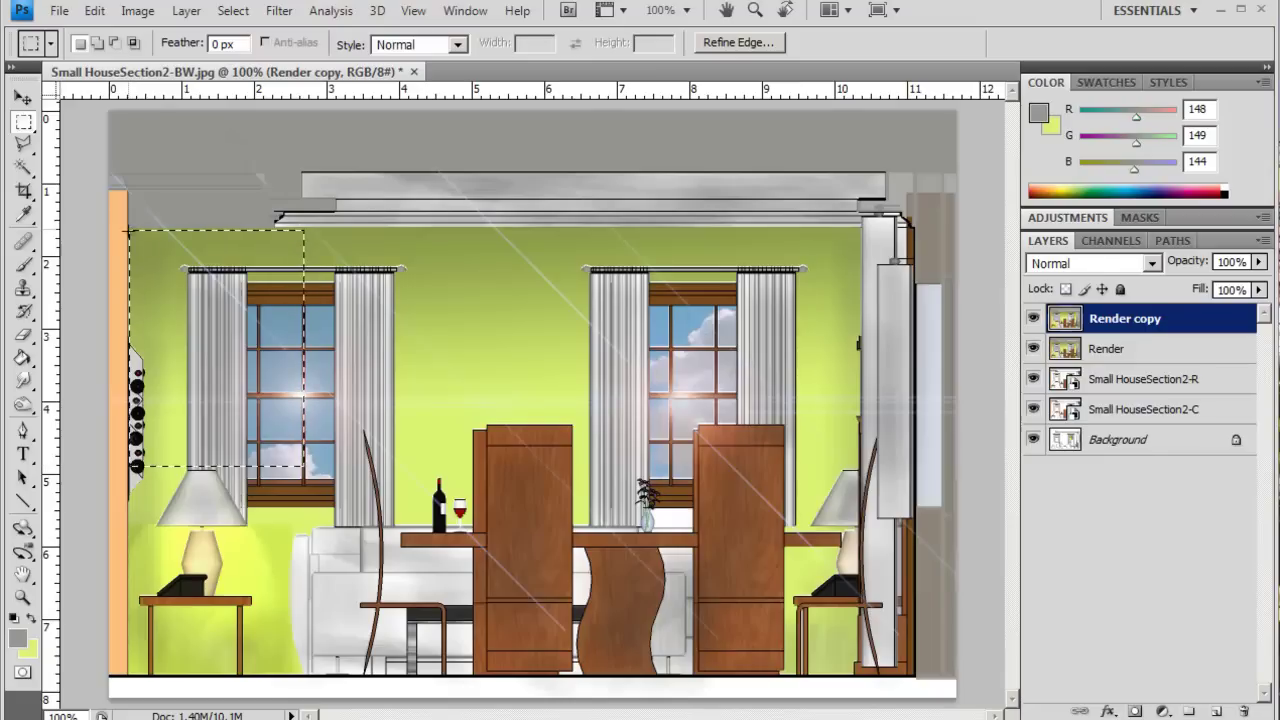
left_click_drag(126, 226, 286, 470)
left_click(186, 10)
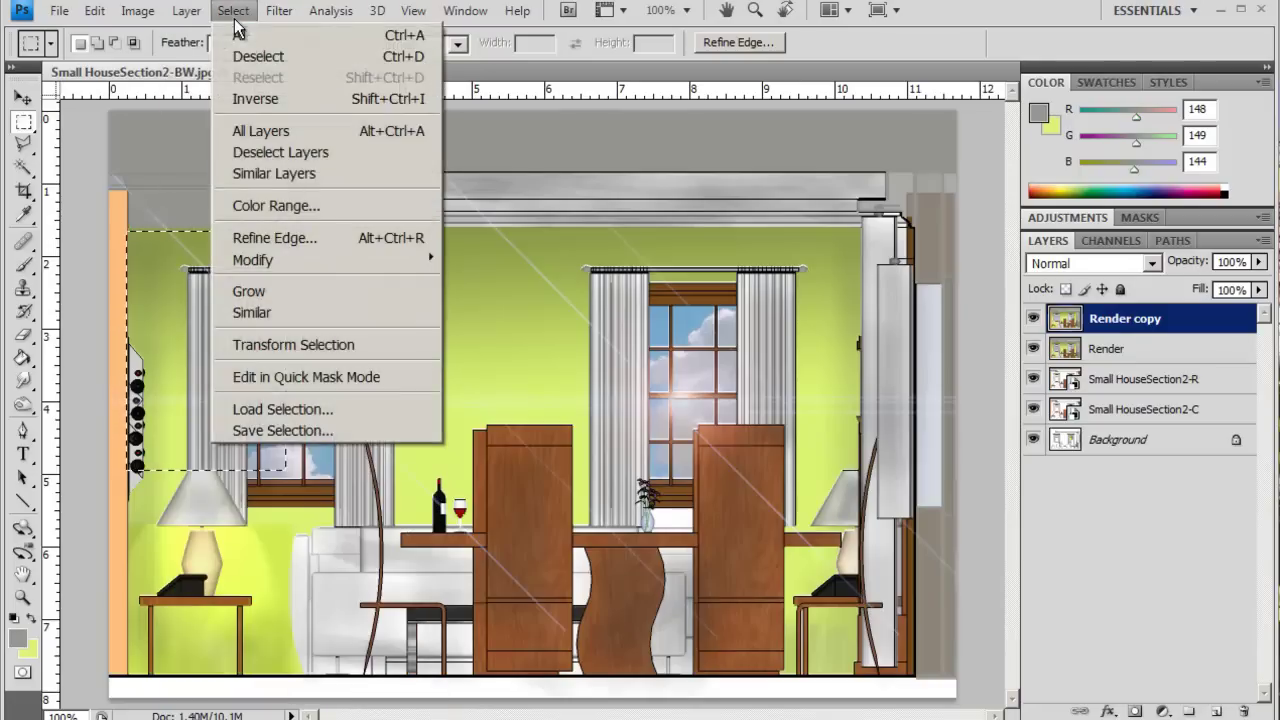
Shape a narrow, soft Lighting Effects spotlight onto the upper-left wall at Intensity 7.
mouse_move(279, 10)
mouse_move(306, 305)
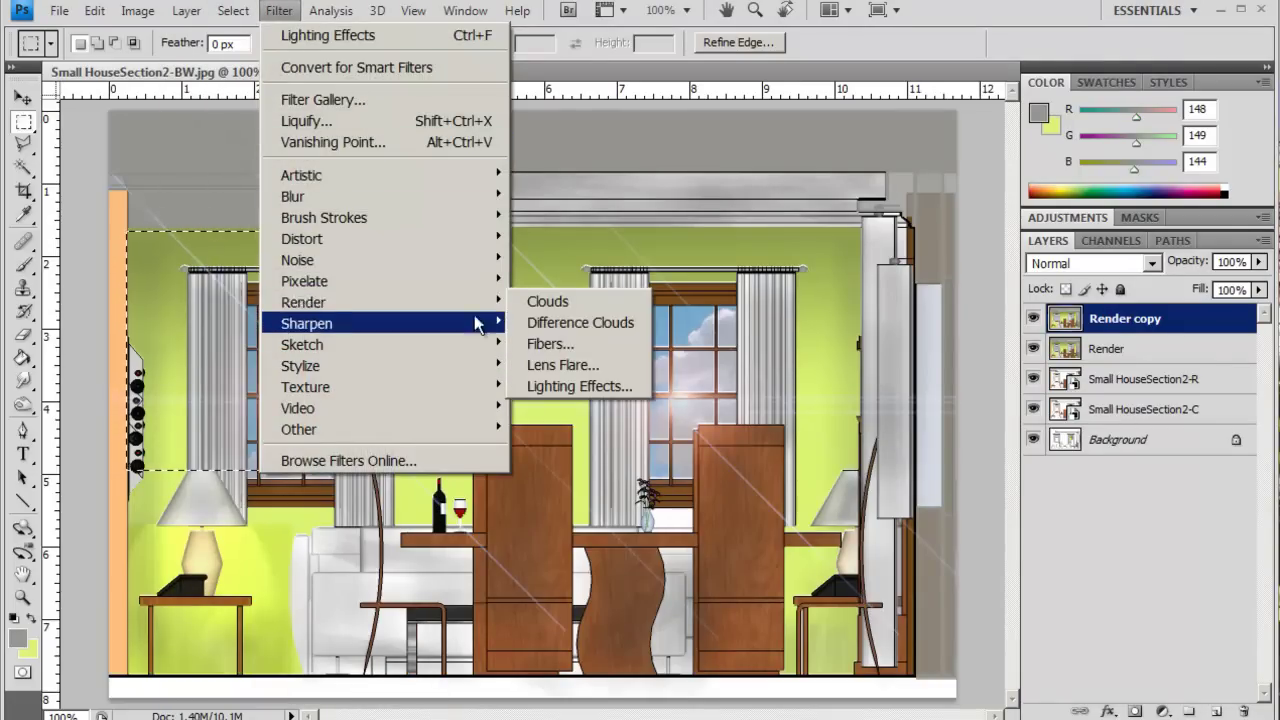
left_click(580, 386)
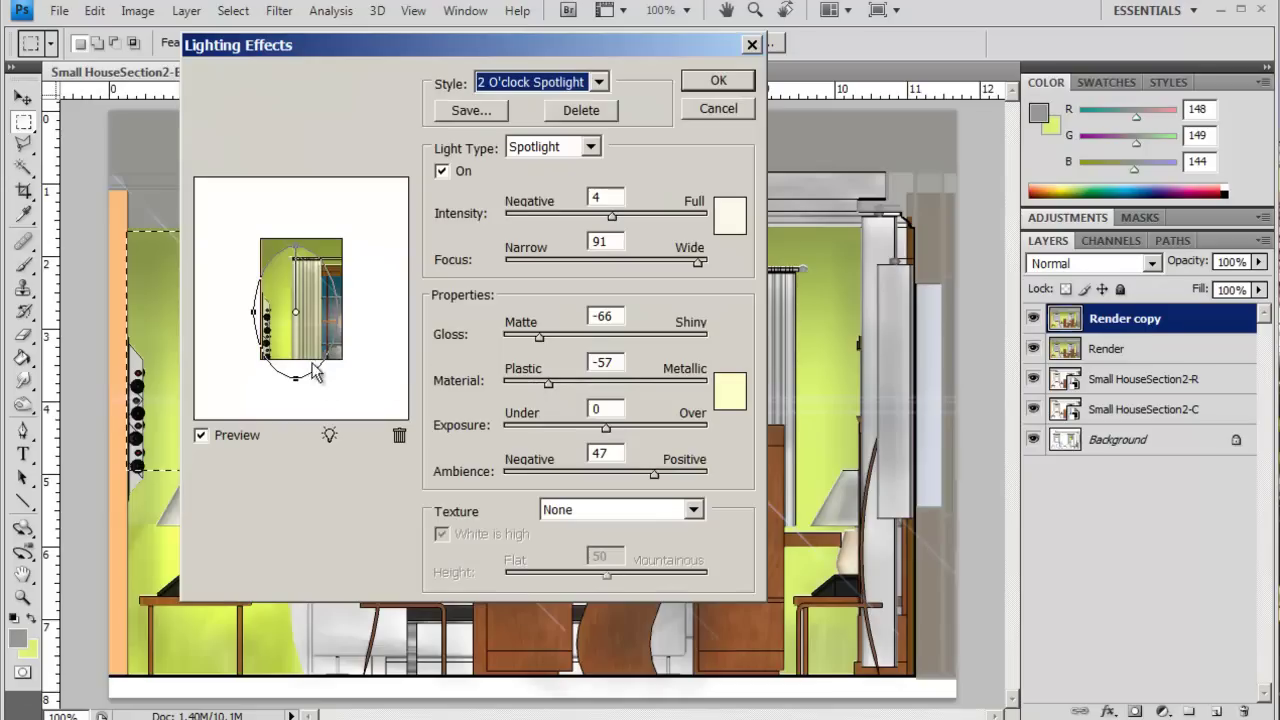
left_click_drag(297, 254, 302, 392)
mouse_move(271, 321)
left_mouse_down()
mouse_move(272, 332)
mouse_move(266, 320)
left_mouse_up()
left_click_drag(312, 386, 295, 380)
left_click_drag(325, 322, 316, 320)
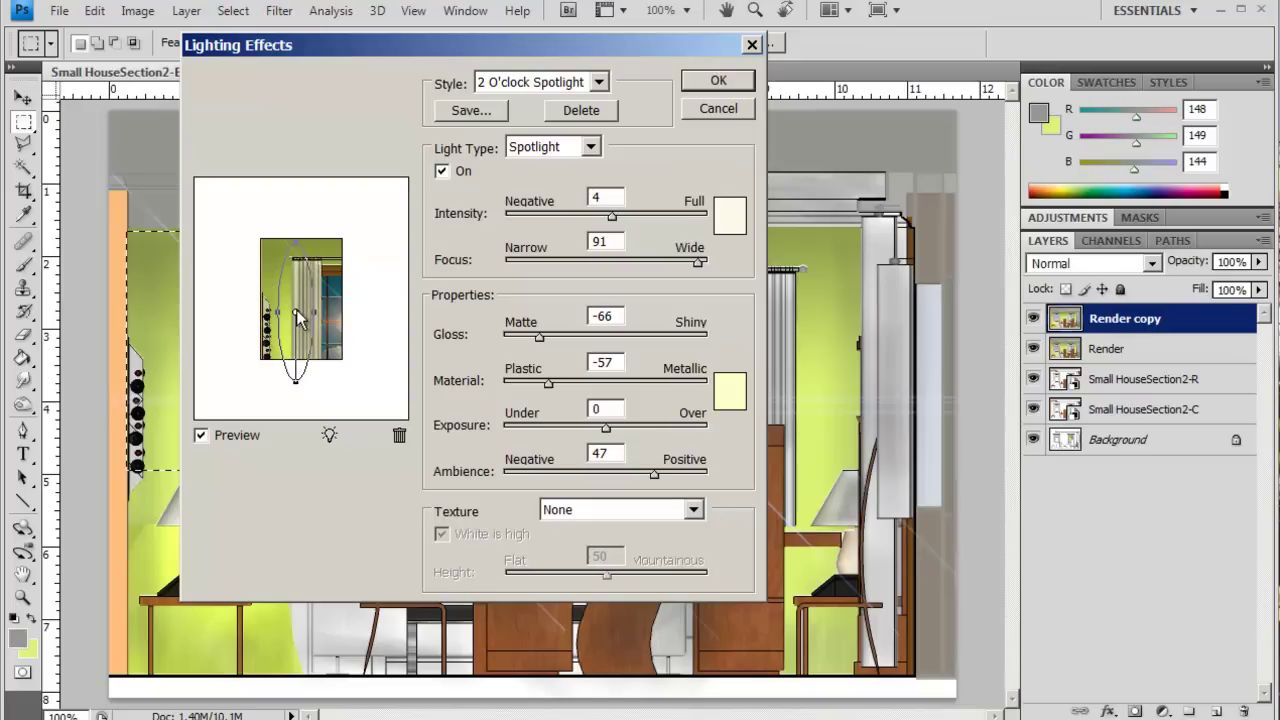
left_click_drag(296, 316, 293, 317)
left_click_drag(384, 50, 580, 62)
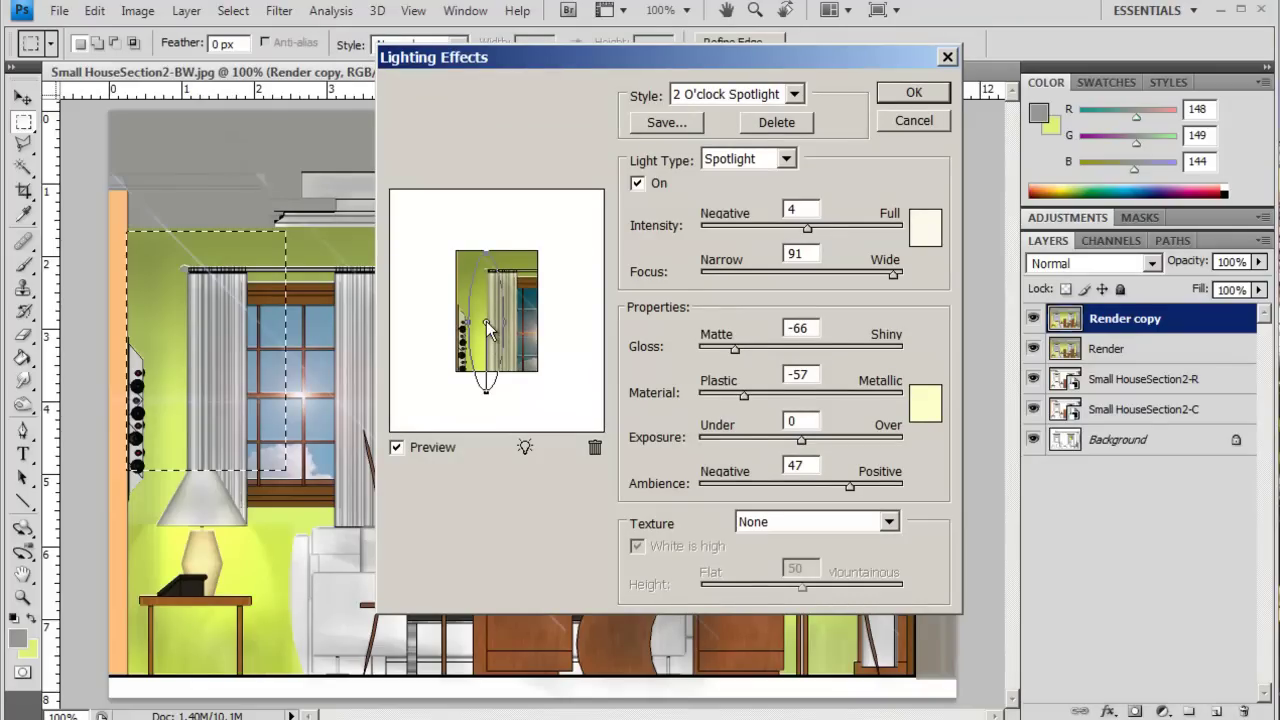
left_click_drag(486, 324, 494, 334)
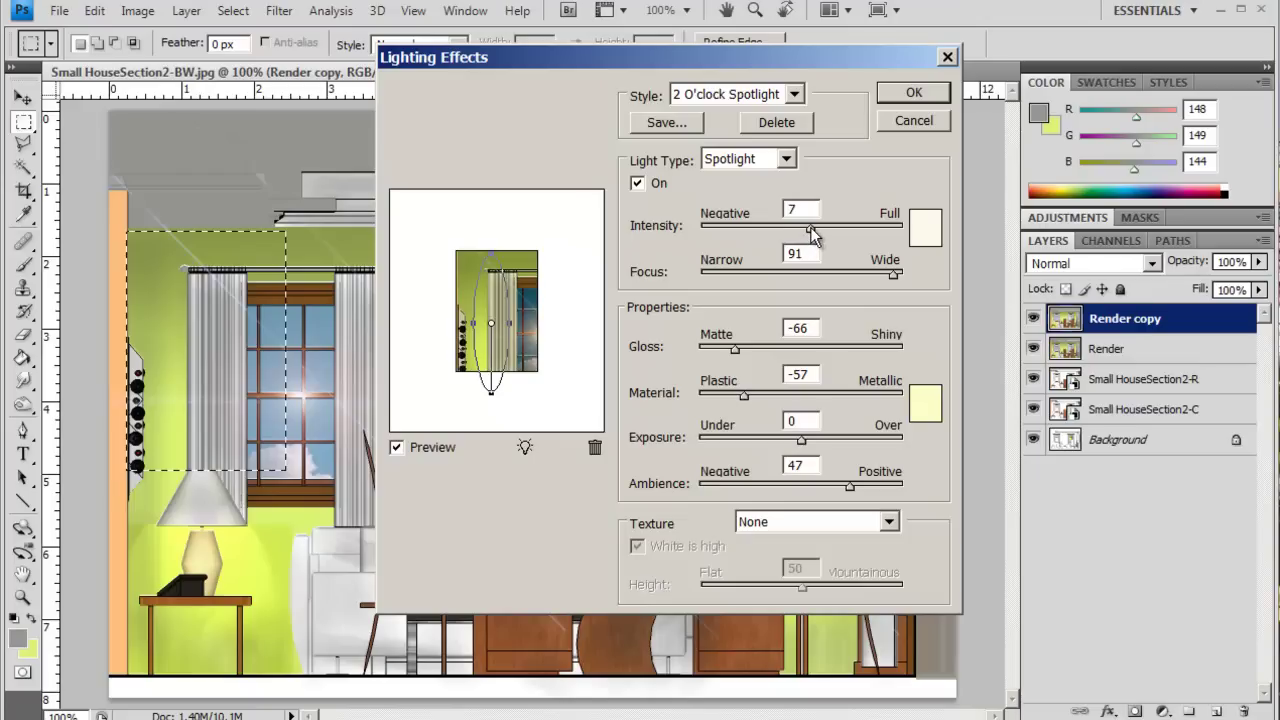
left_click_drag(815, 232, 820, 232)
left_click(914, 93)
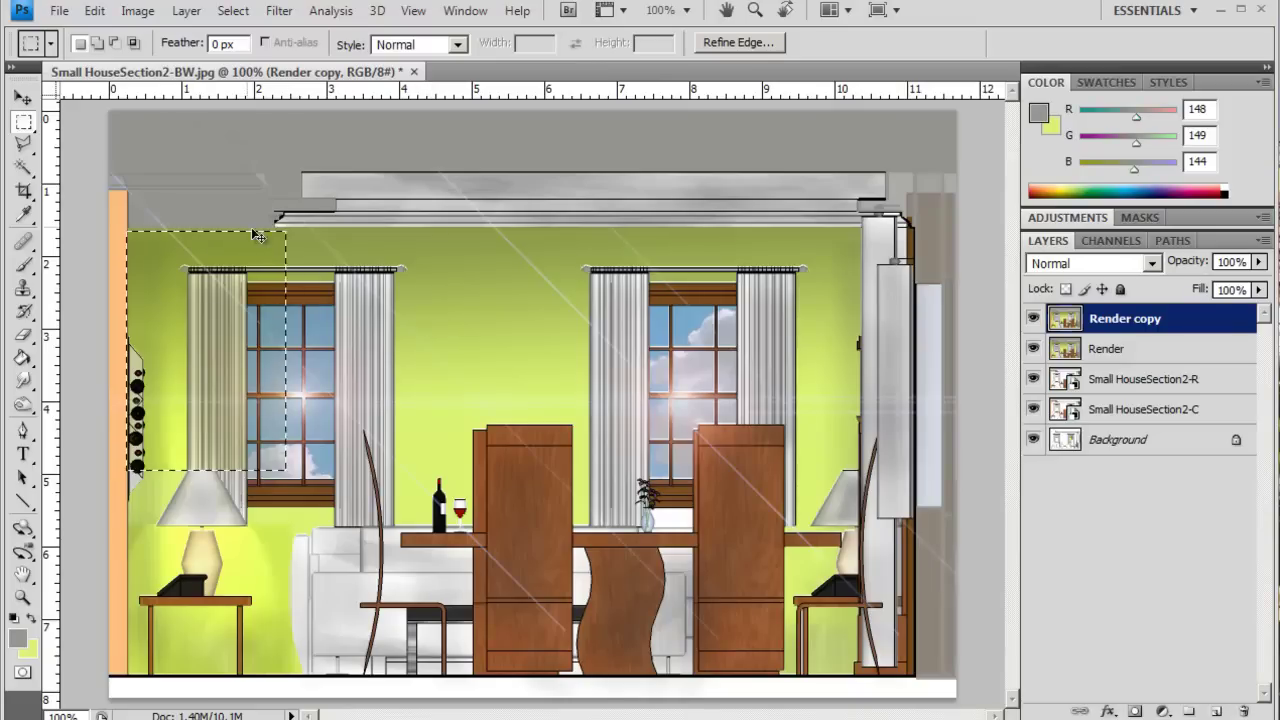
Clear the selection and start Lighting Effects with the Three Down preset.
left_click(498, 373)
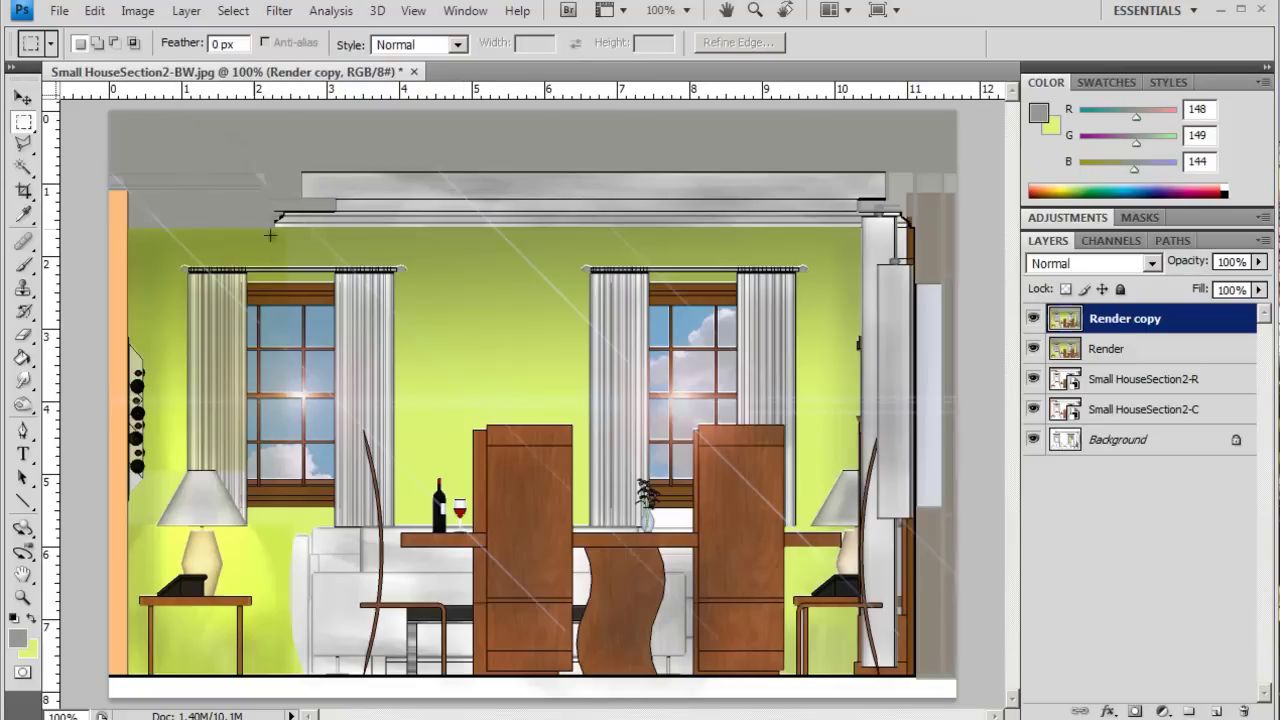
left_click(280, 11)
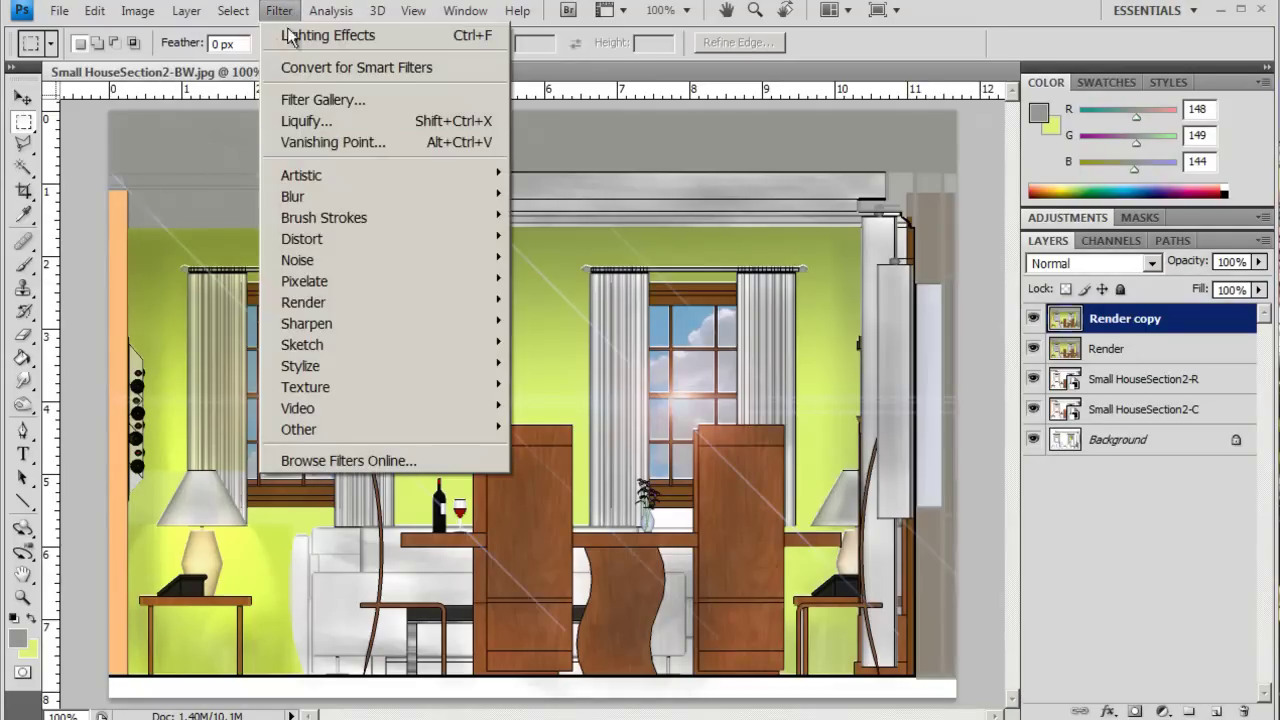
mouse_move(318, 370)
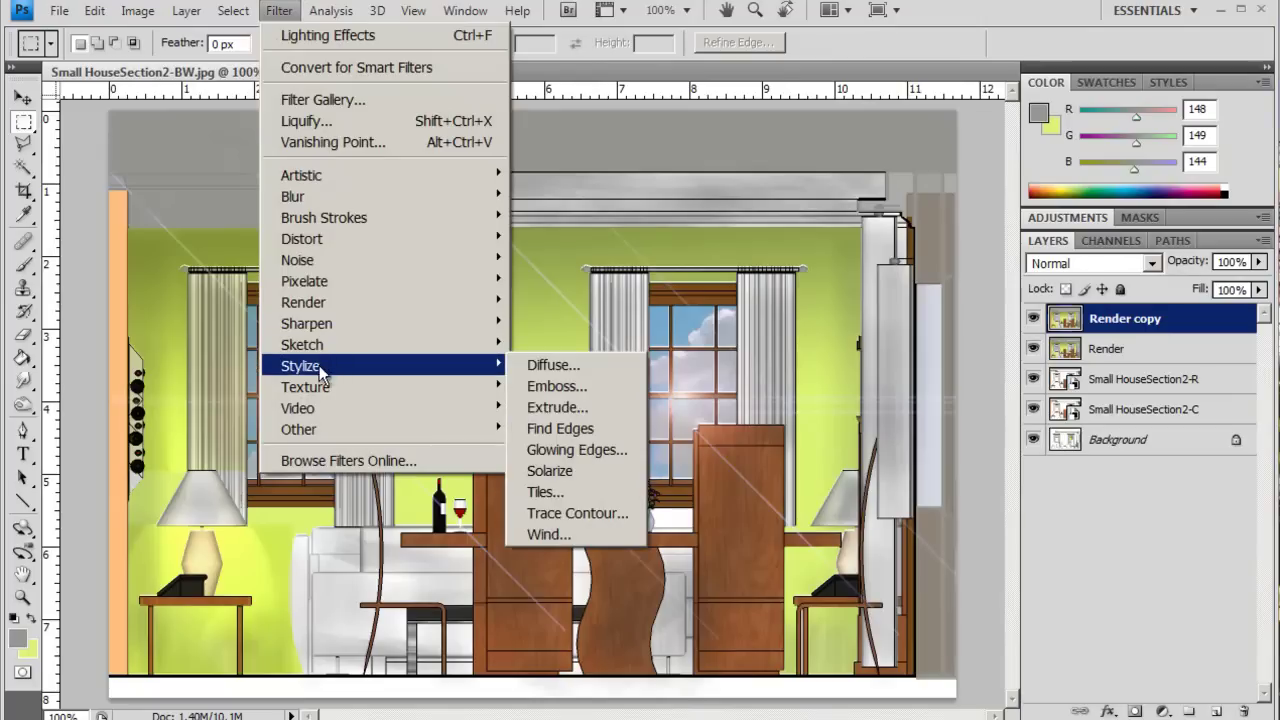
mouse_move(321, 305)
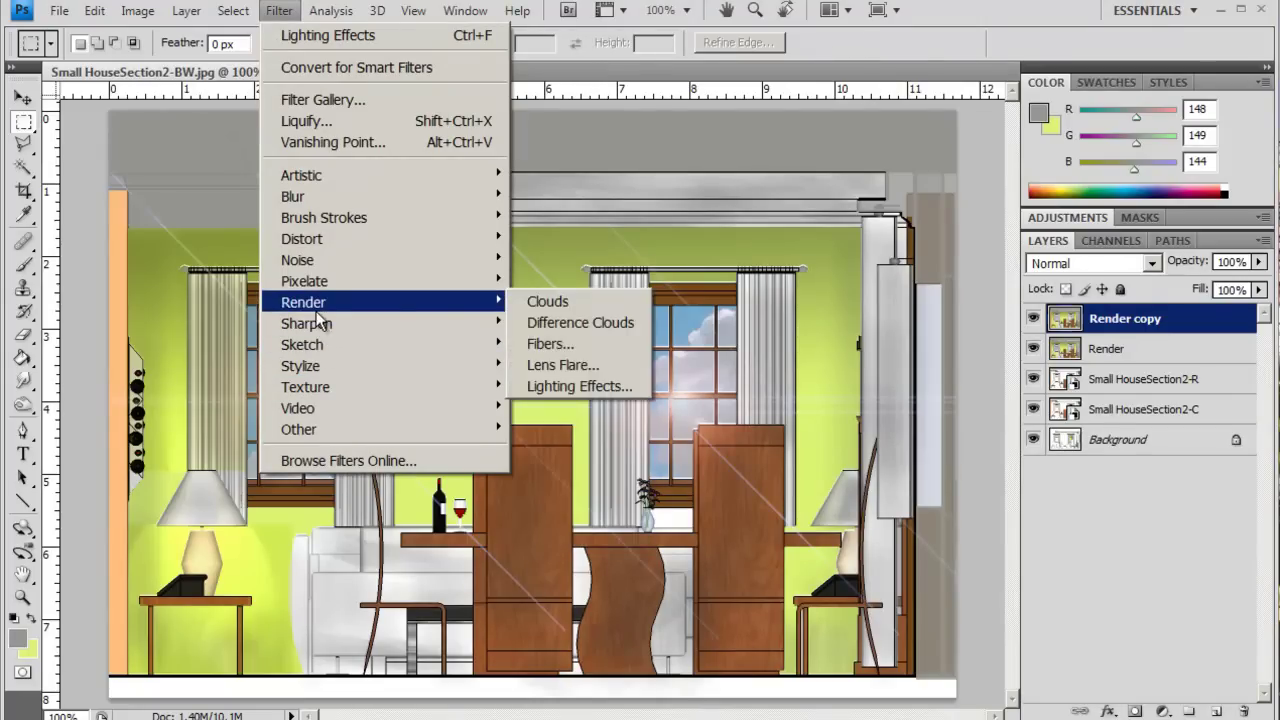
left_click(553, 384)
left_click(598, 84)
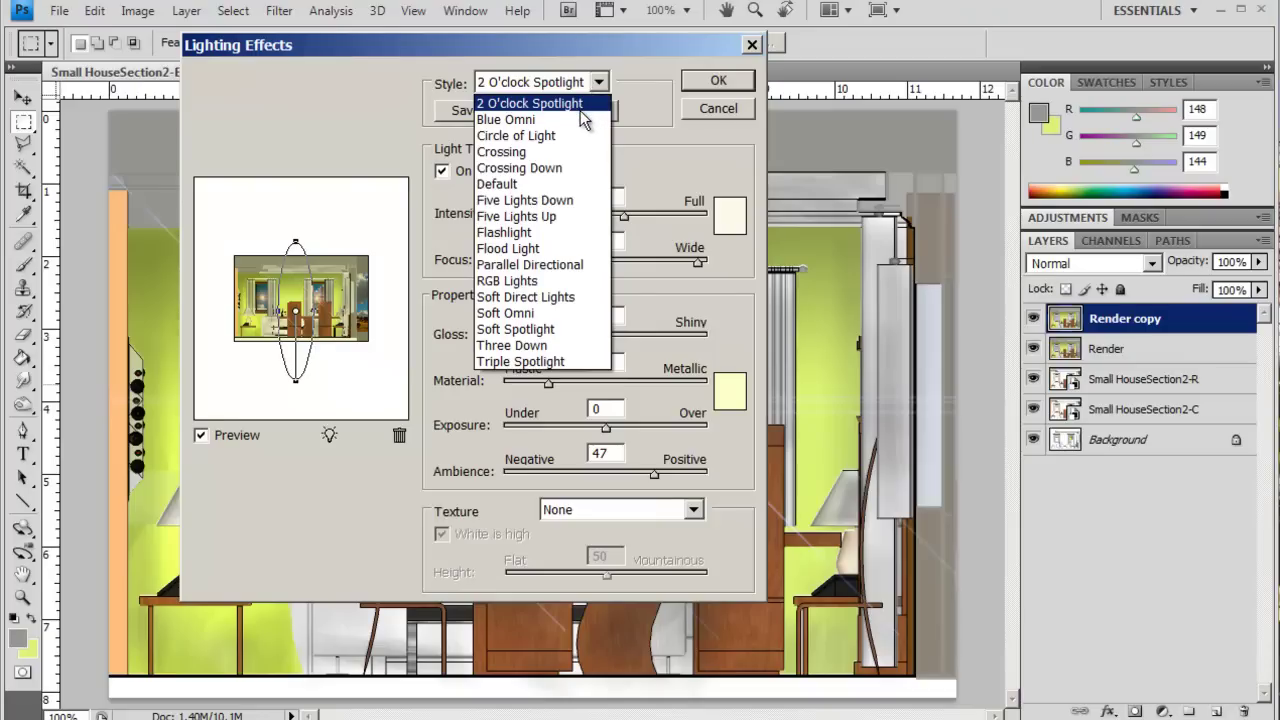
left_click(560, 345)
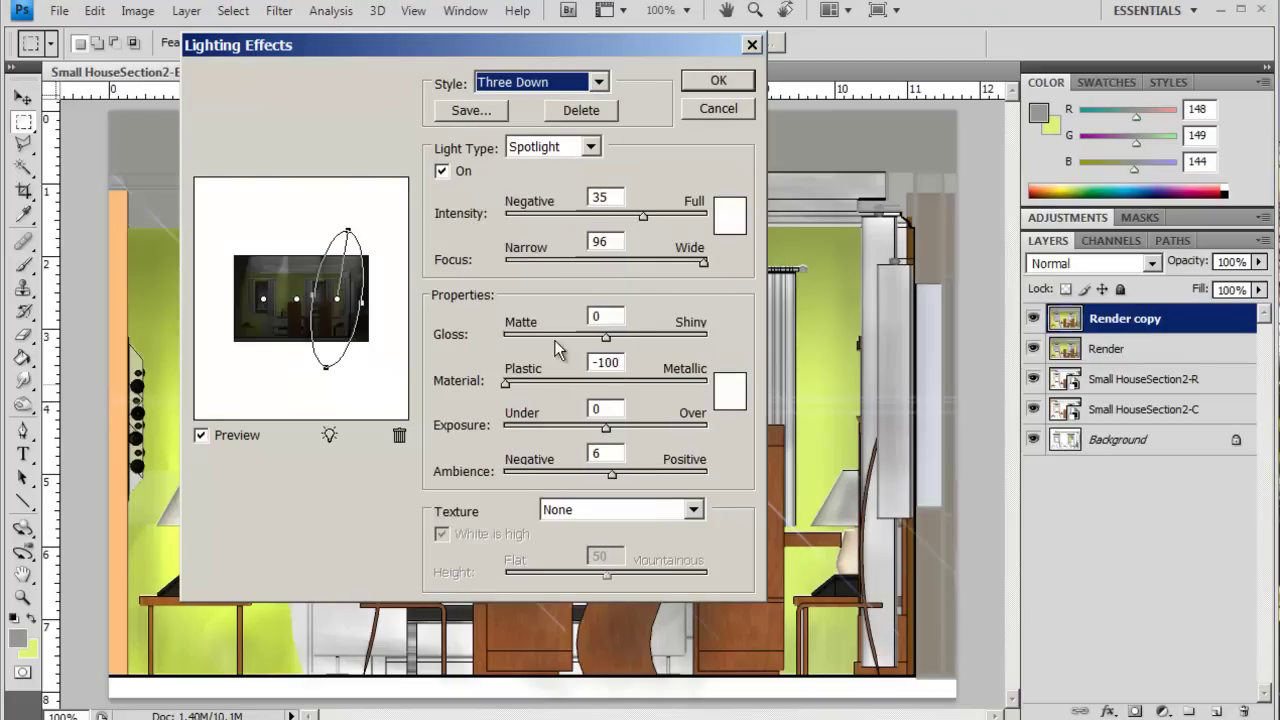
Stretch the right spotlight downward and raise Ambience to 25.
left_click(334, 377)
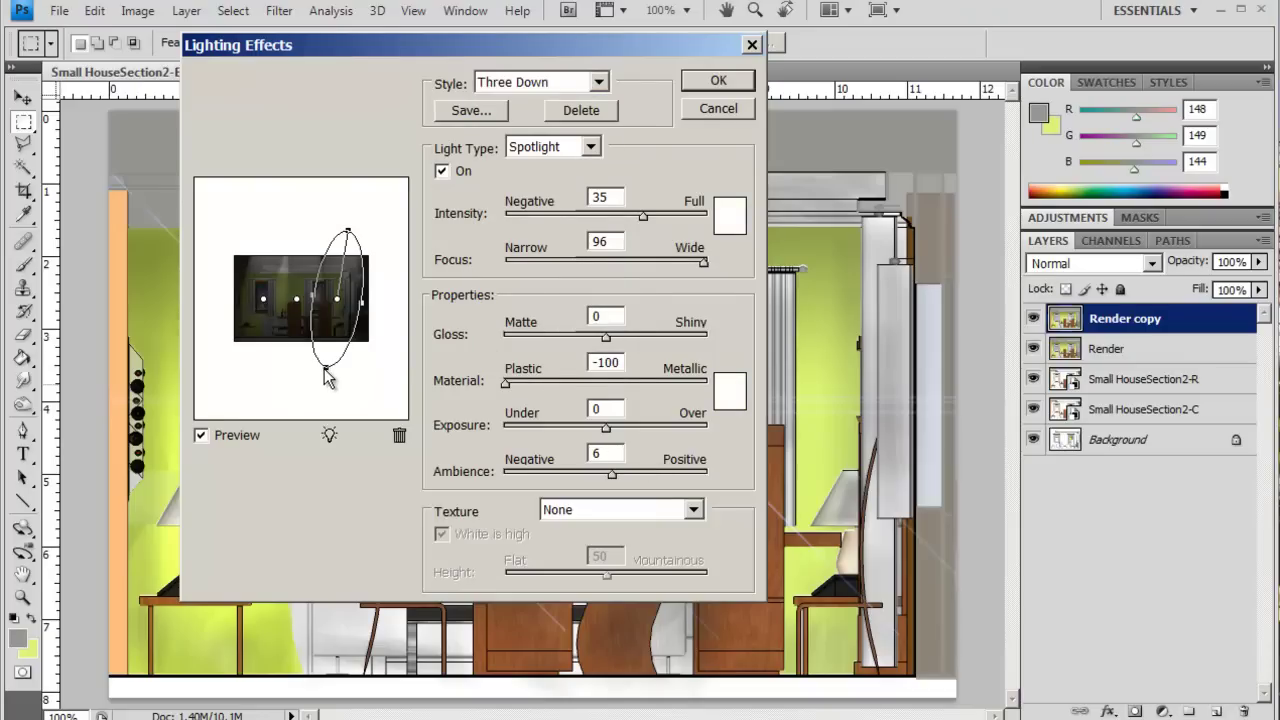
mouse_move(328, 378)
left_mouse_down()
mouse_move(343, 374)
mouse_move(340, 385)
mouse_move(335, 376)
left_mouse_up()
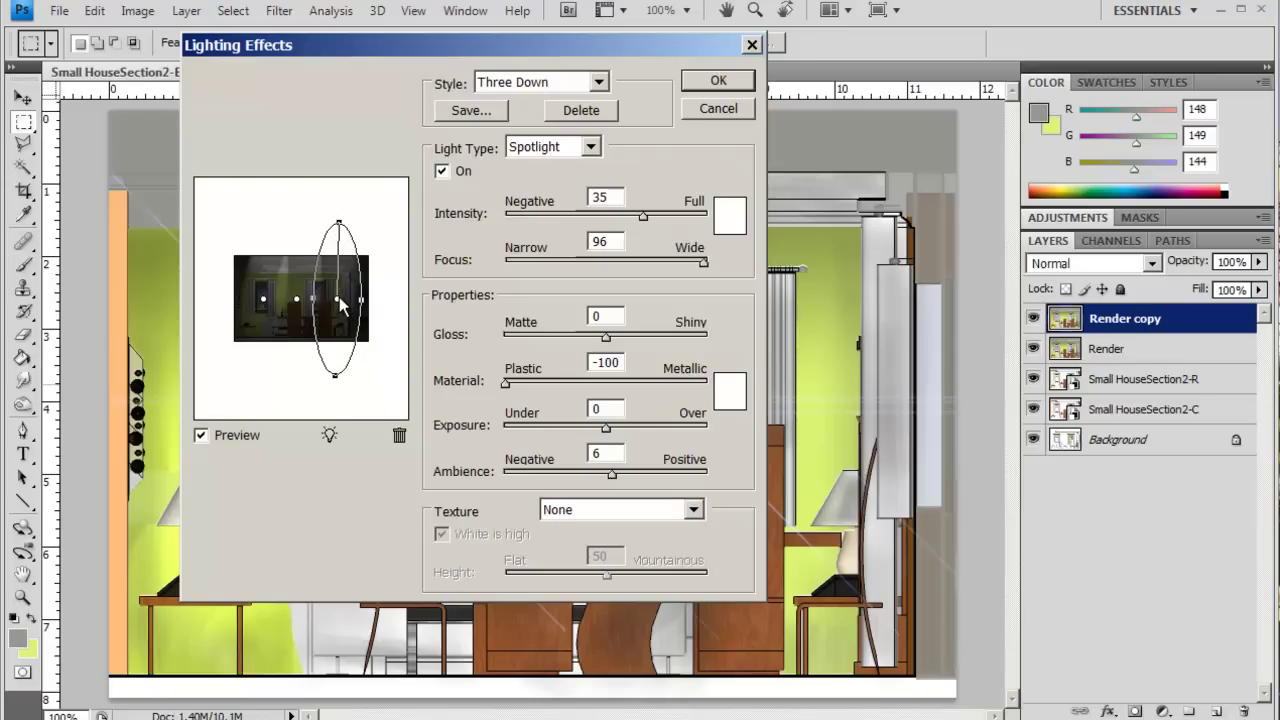
left_click_drag(339, 297, 339, 333)
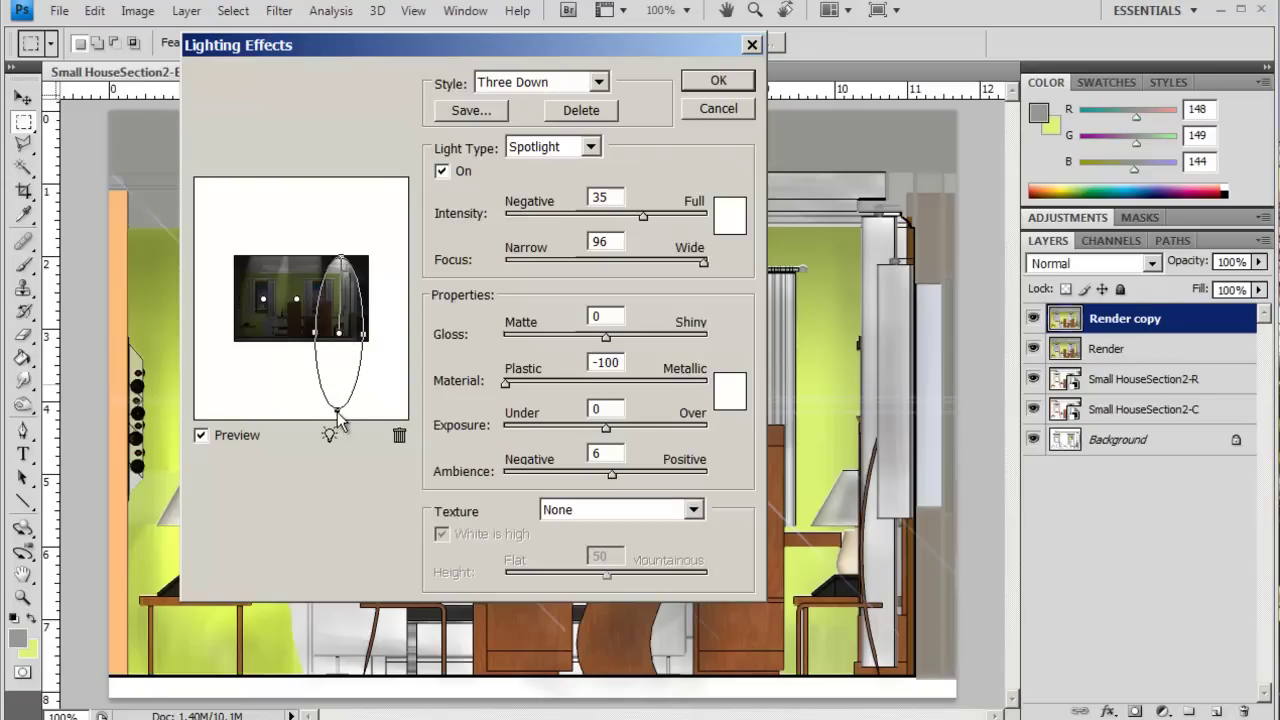
left_click_drag(337, 412, 338, 412)
mouse_move(612, 475)
left_mouse_down()
mouse_move(640, 483)
mouse_move(631, 476)
left_mouse_up()
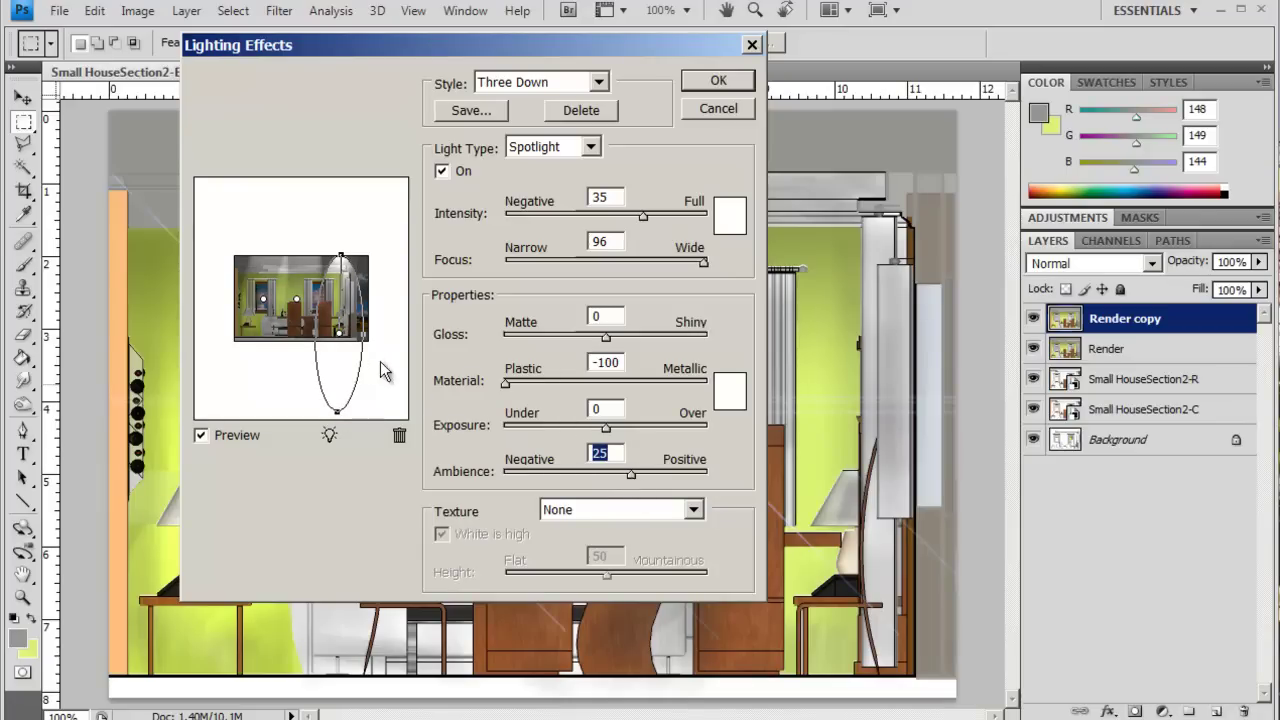
Straighten the centre and left spotlights and move both down onto the green wall.
left_click(297, 300)
left_click_drag(286, 368, 295, 371)
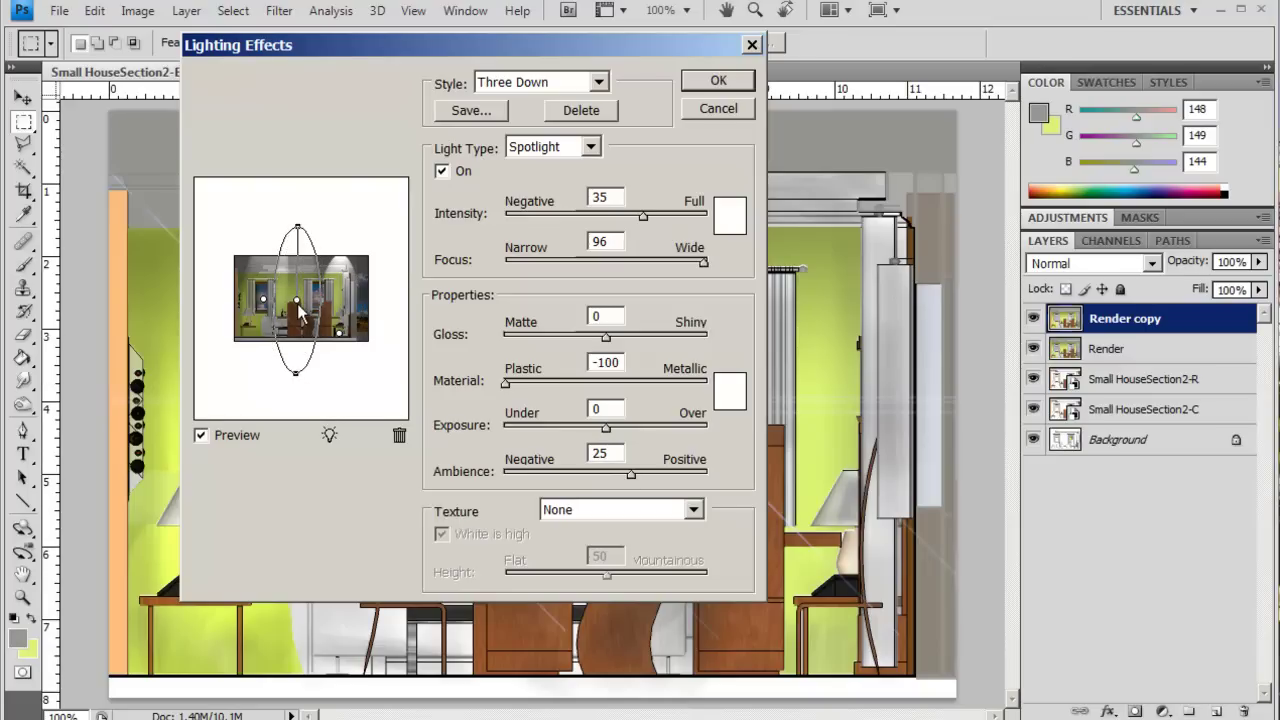
left_click_drag(297, 300, 336, 352)
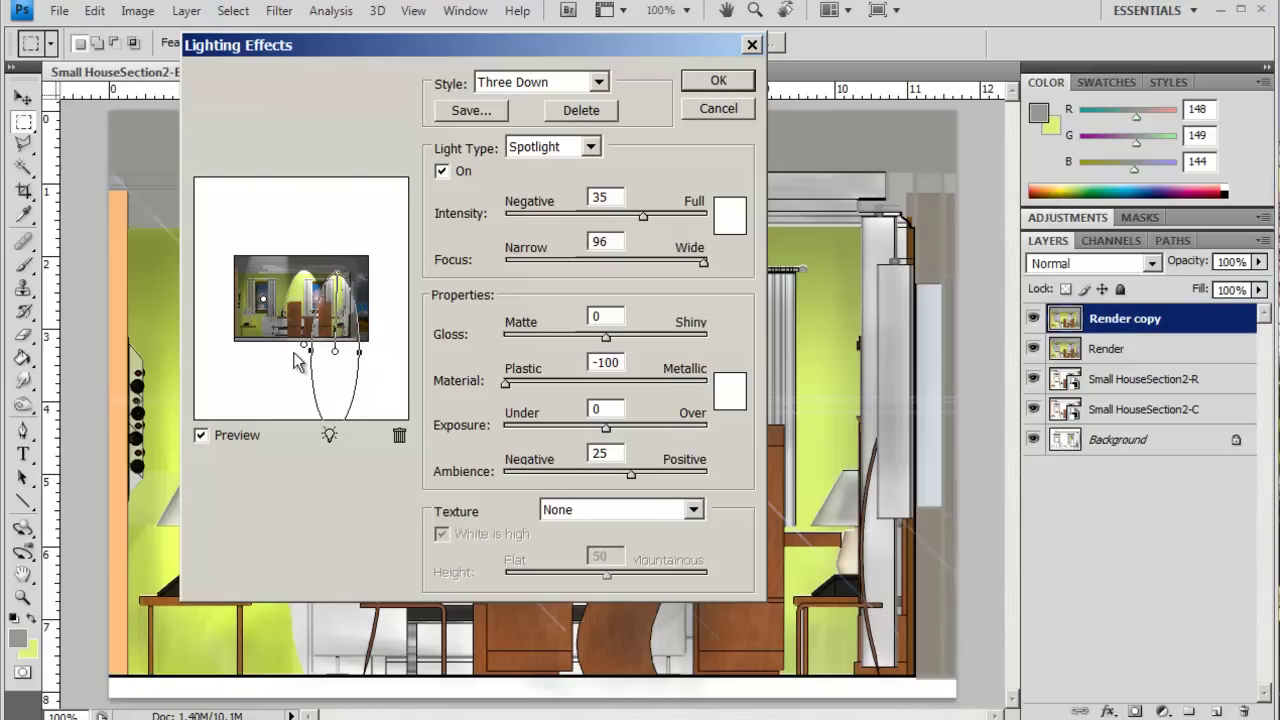
left_click(264, 300)
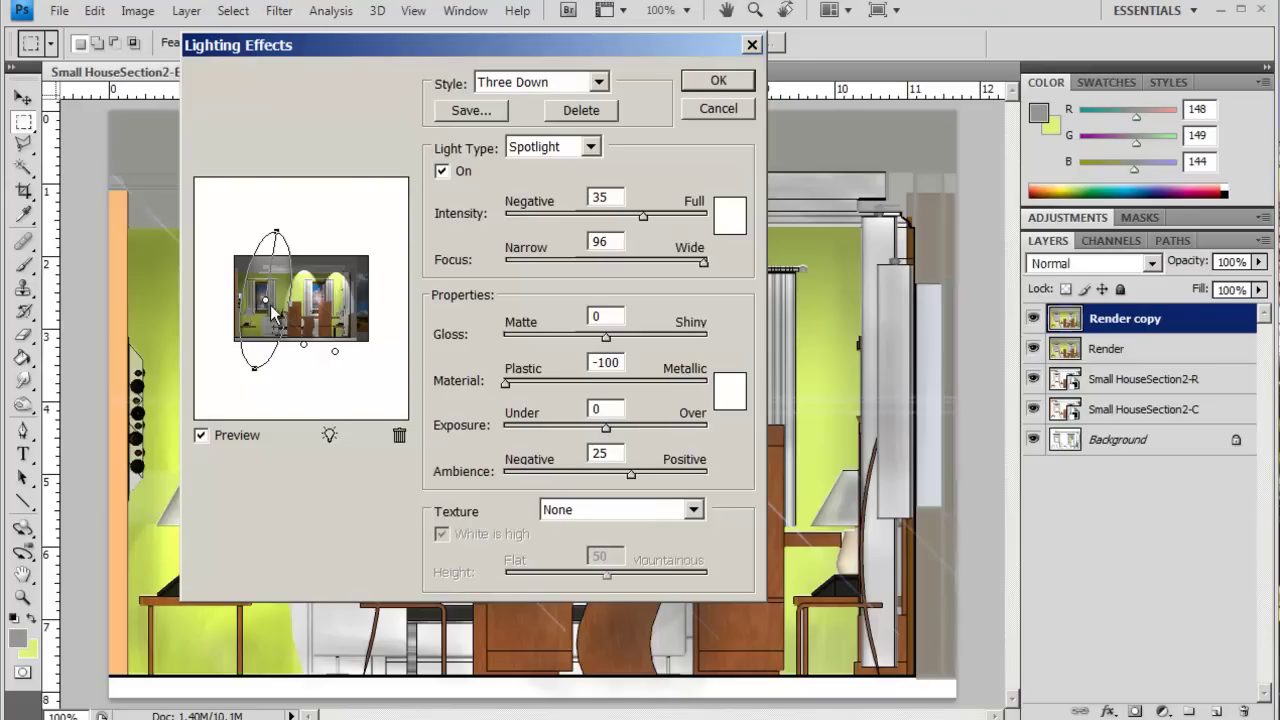
left_click_drag(254, 369, 261, 369)
left_click_drag(266, 305, 258, 350)
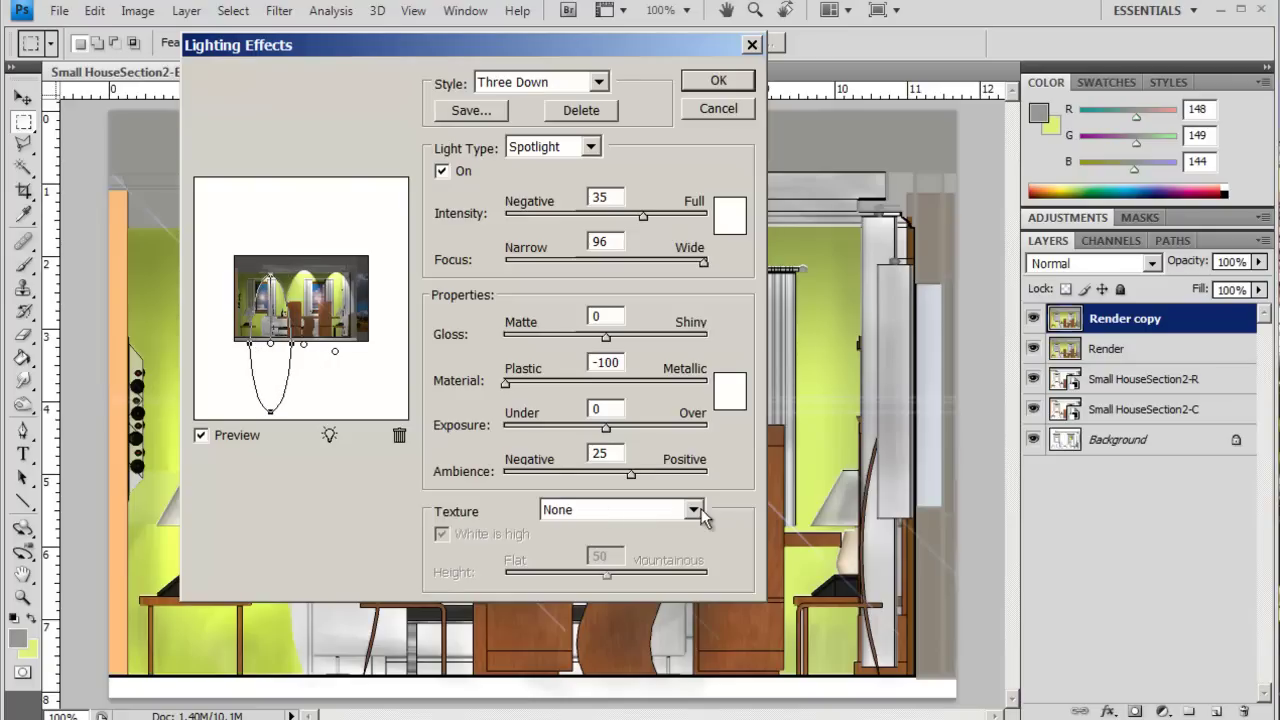
Raise Ambience to 45, lower two lights' intensity to 21, and apply the lighting.
left_click_drag(631, 474, 651, 478)
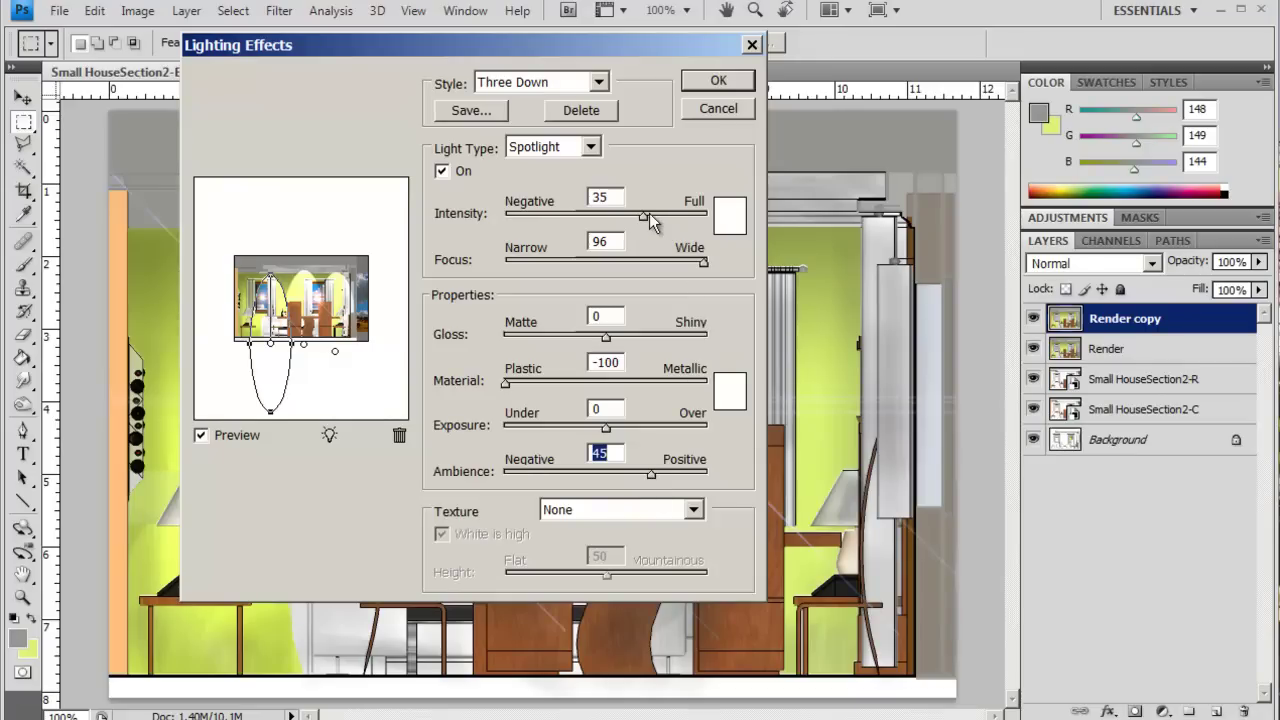
left_click_drag(648, 220, 618, 222)
left_click(304, 344)
left_click(337, 351)
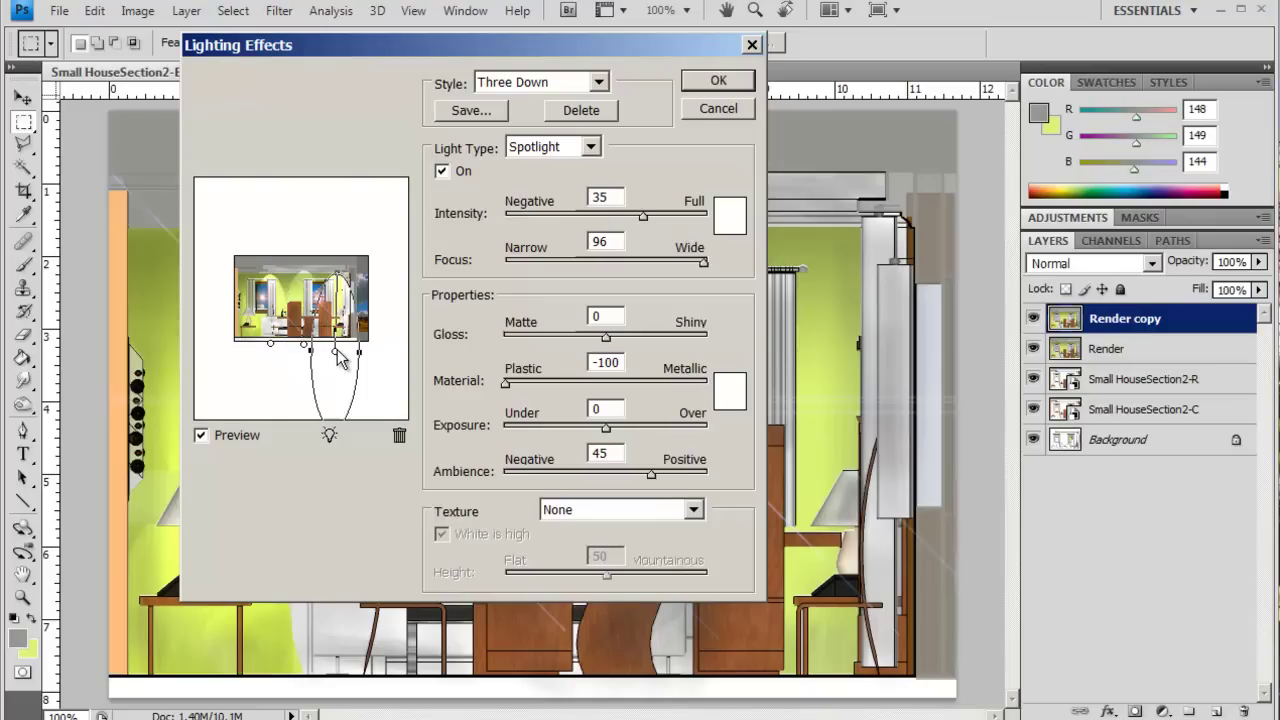
left_click_drag(640, 218, 621, 221)
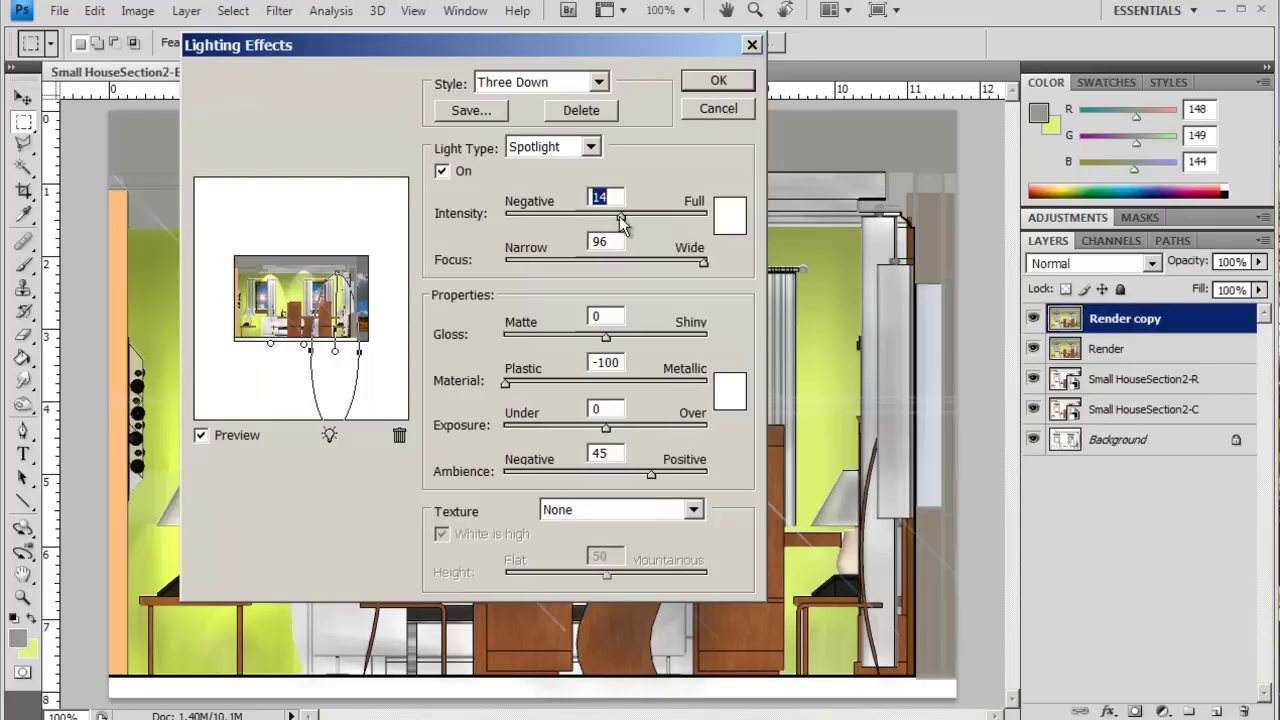
left_click(733, 84)
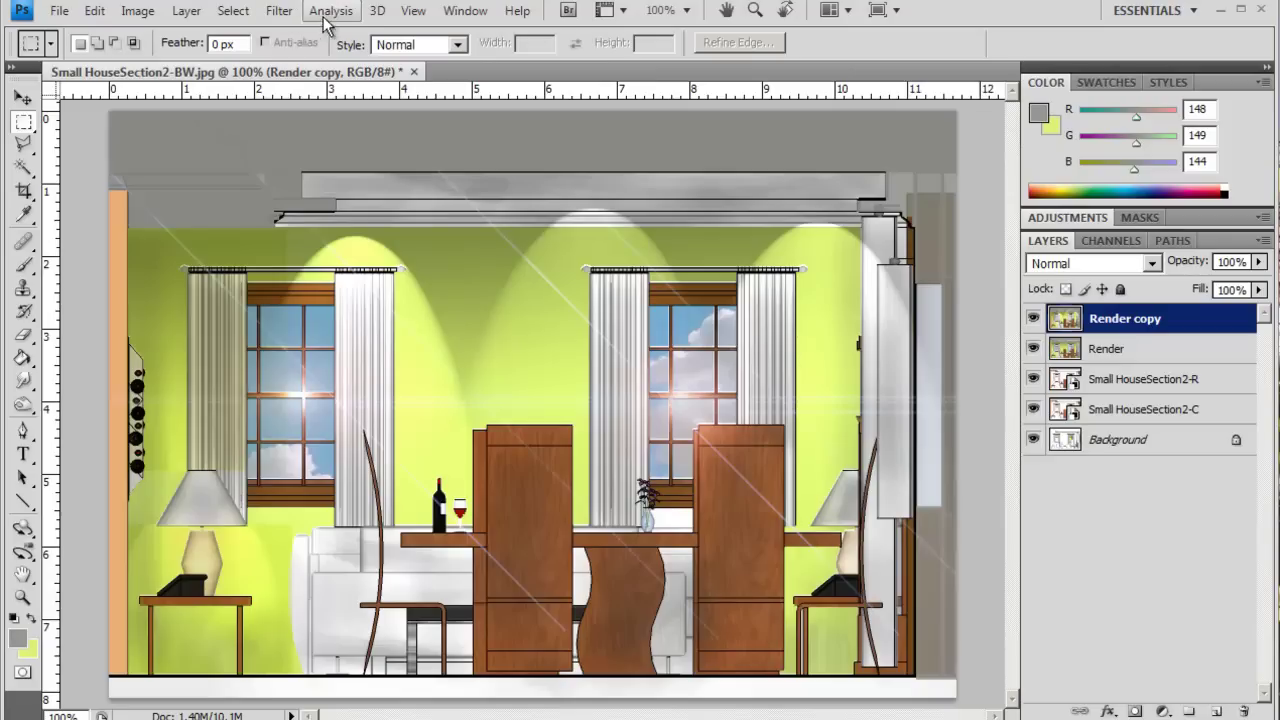
Render a 35mm Prime lens flare at 62% brightness centred on the left window.
left_click(280, 12)
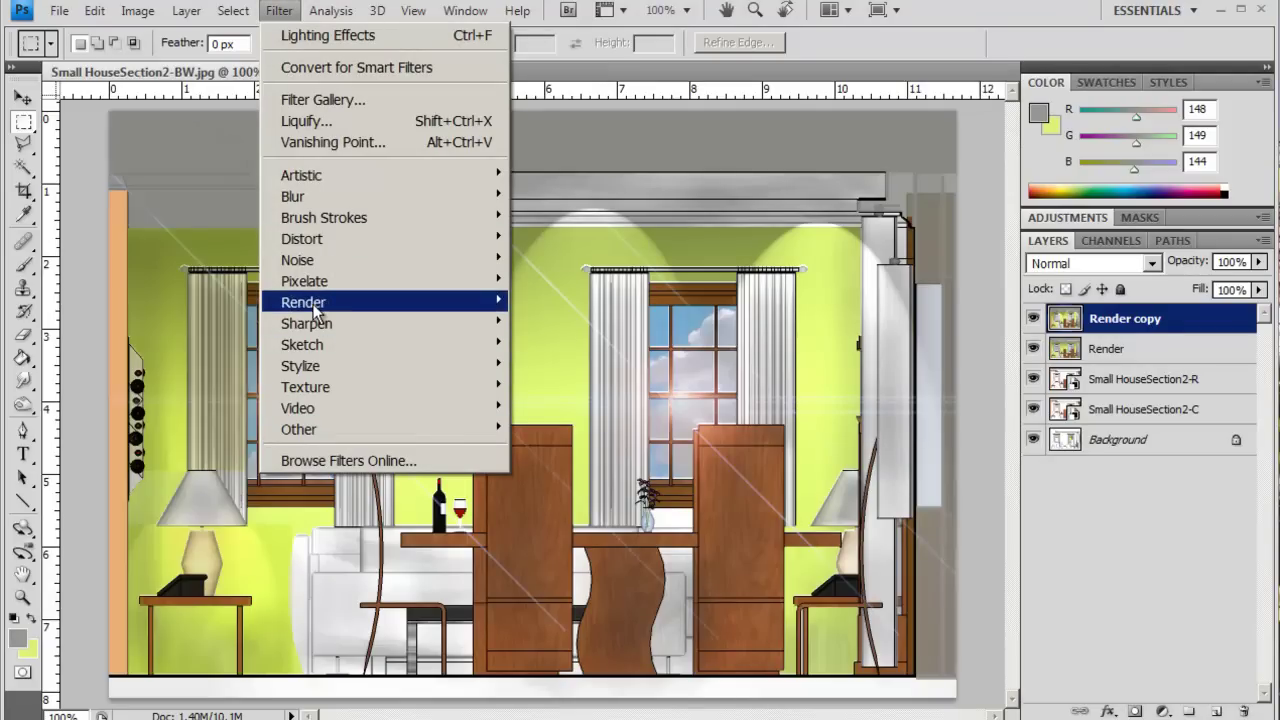
left_click(558, 366)
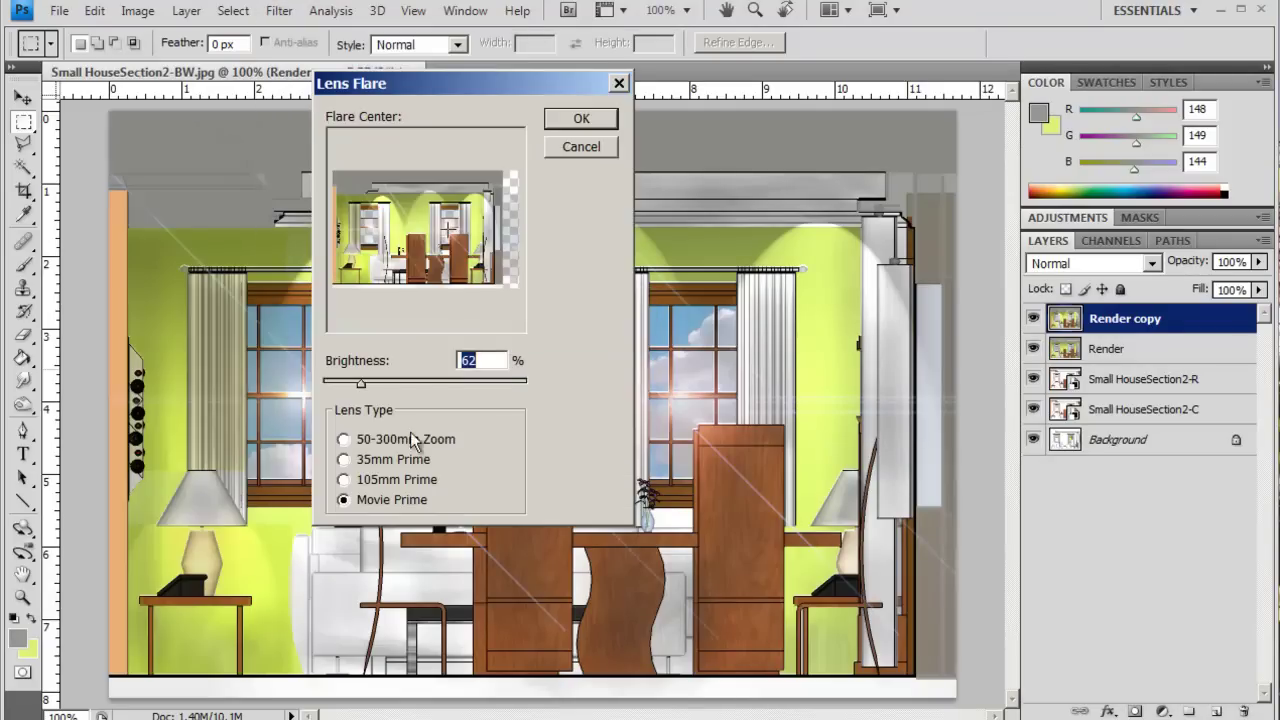
left_click(345, 439)
left_click(343, 460)
left_click(349, 258)
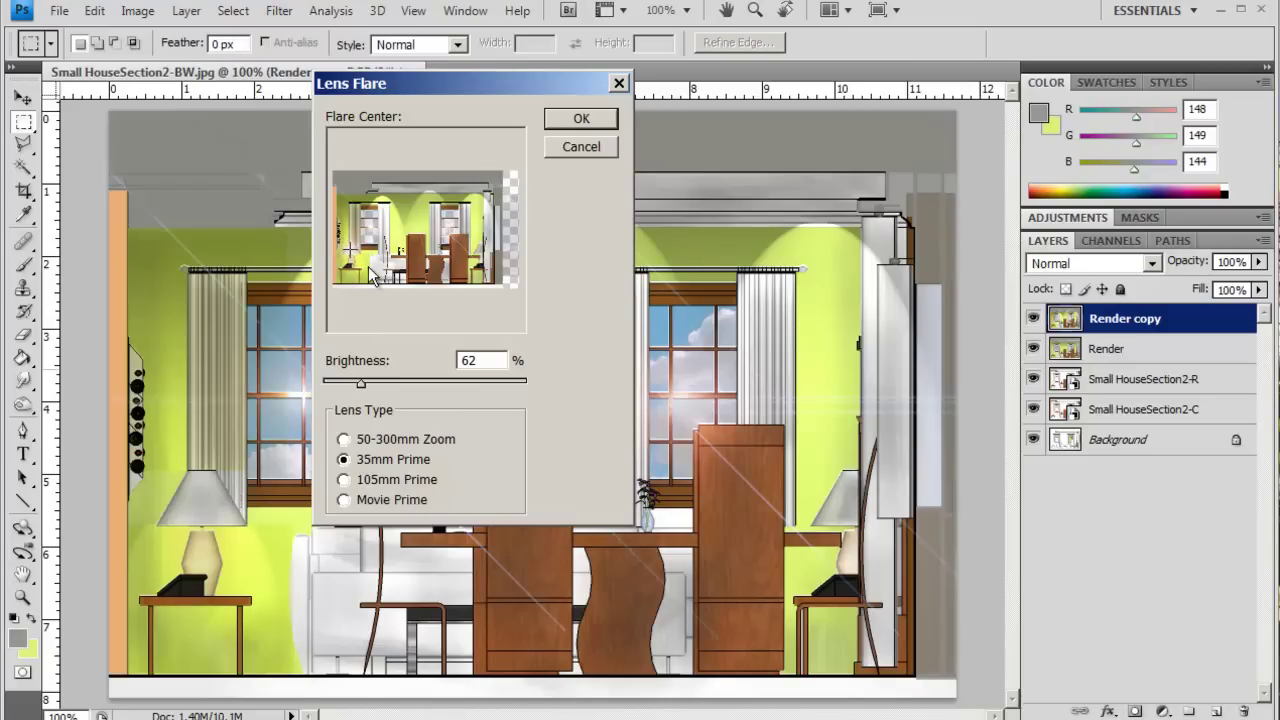
left_click(583, 120)
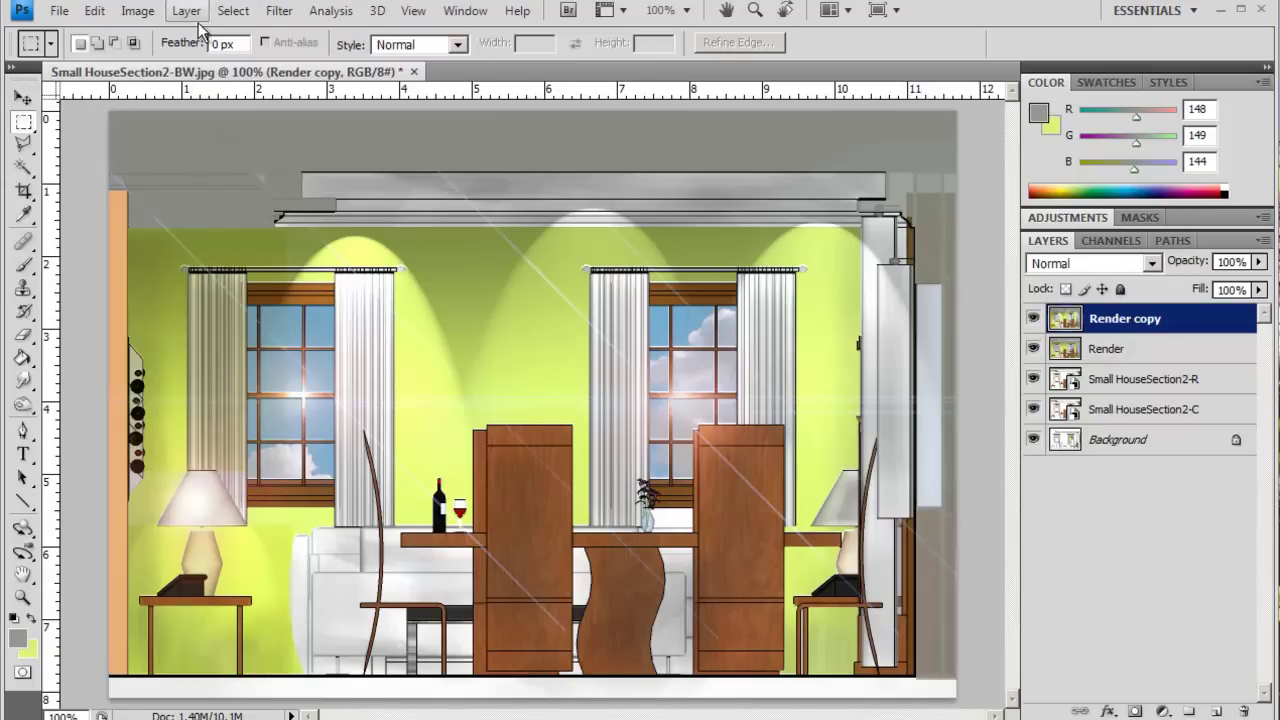
Render a second lens flare on the left table lamp so it glows.
left_click(279, 11)
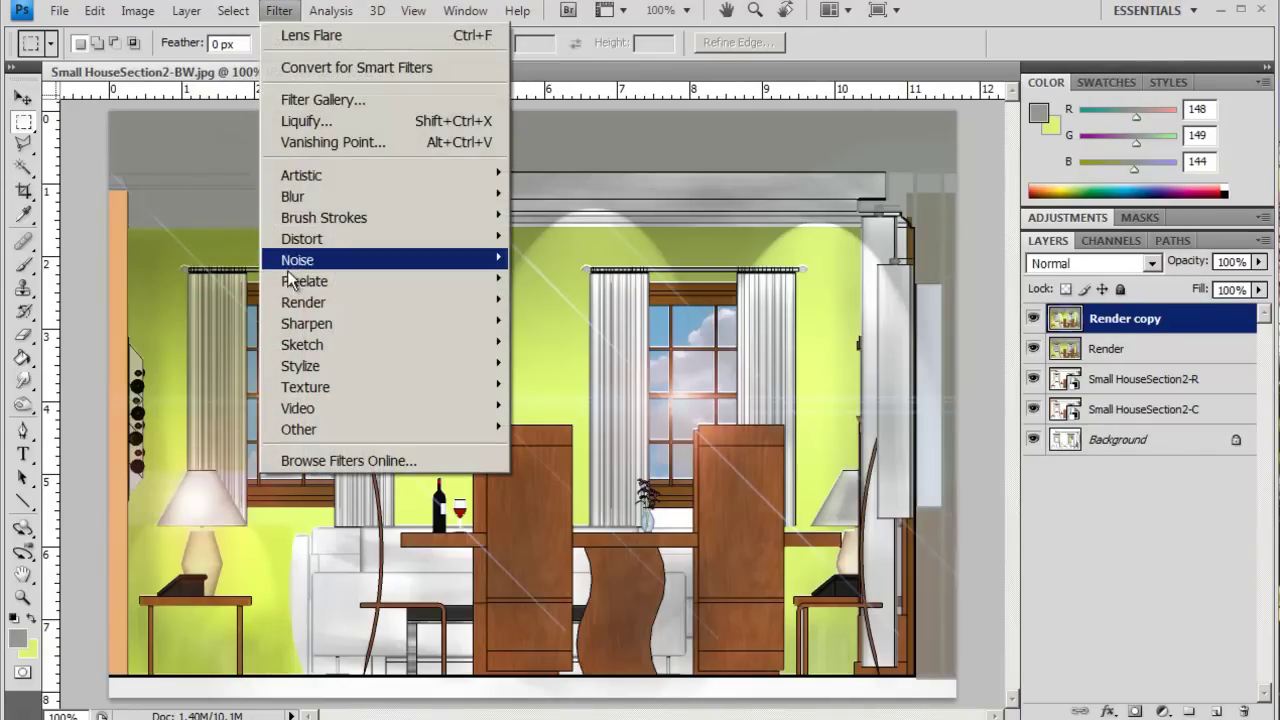
mouse_move(300, 302)
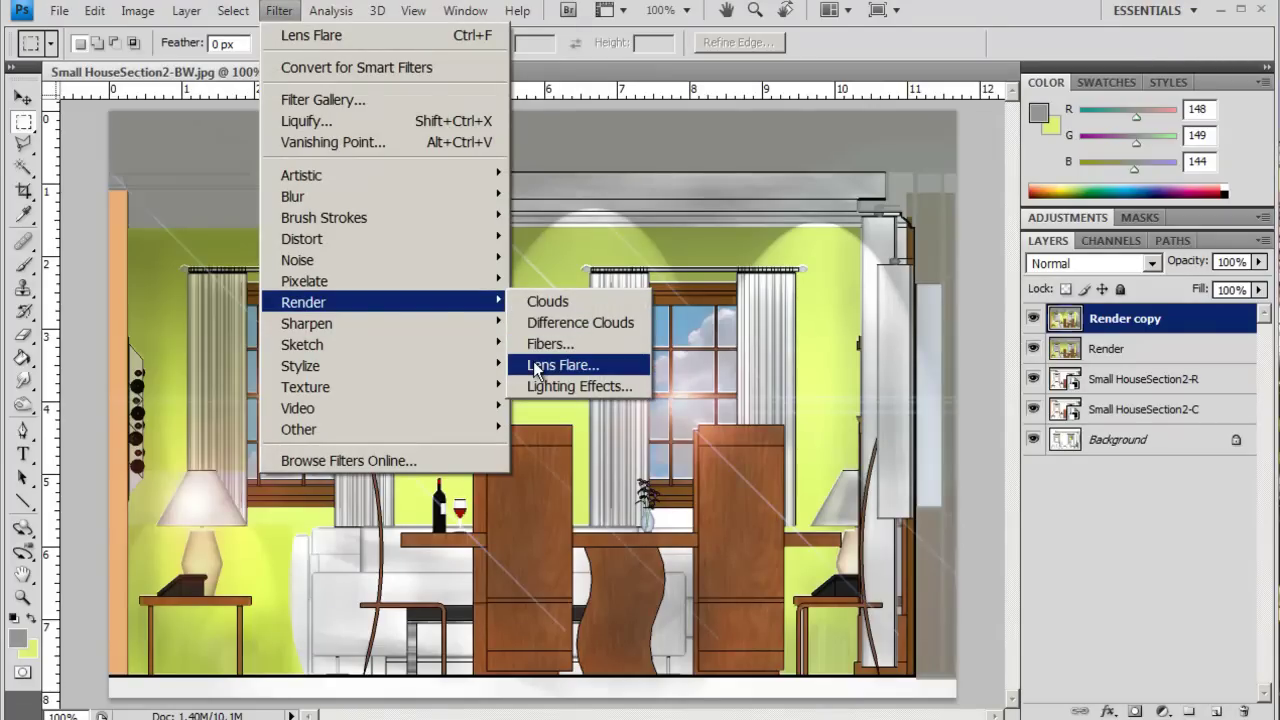
left_click(533, 366)
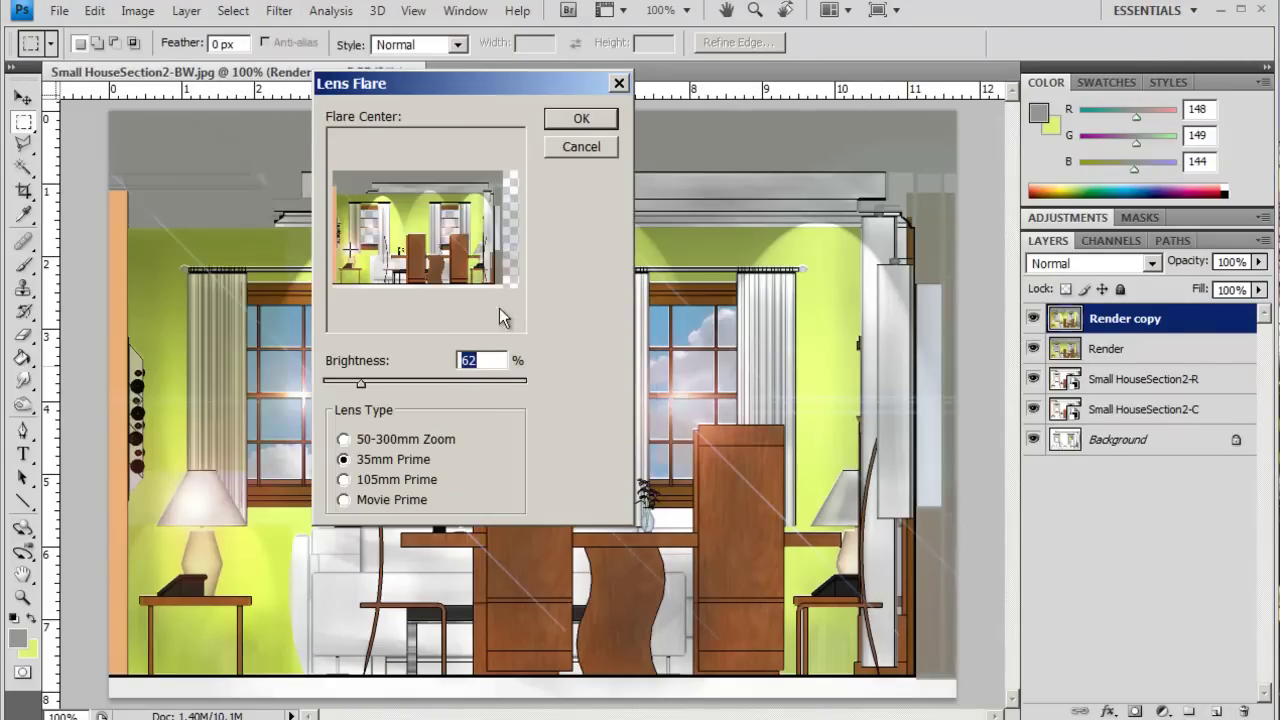
left_click(589, 118)
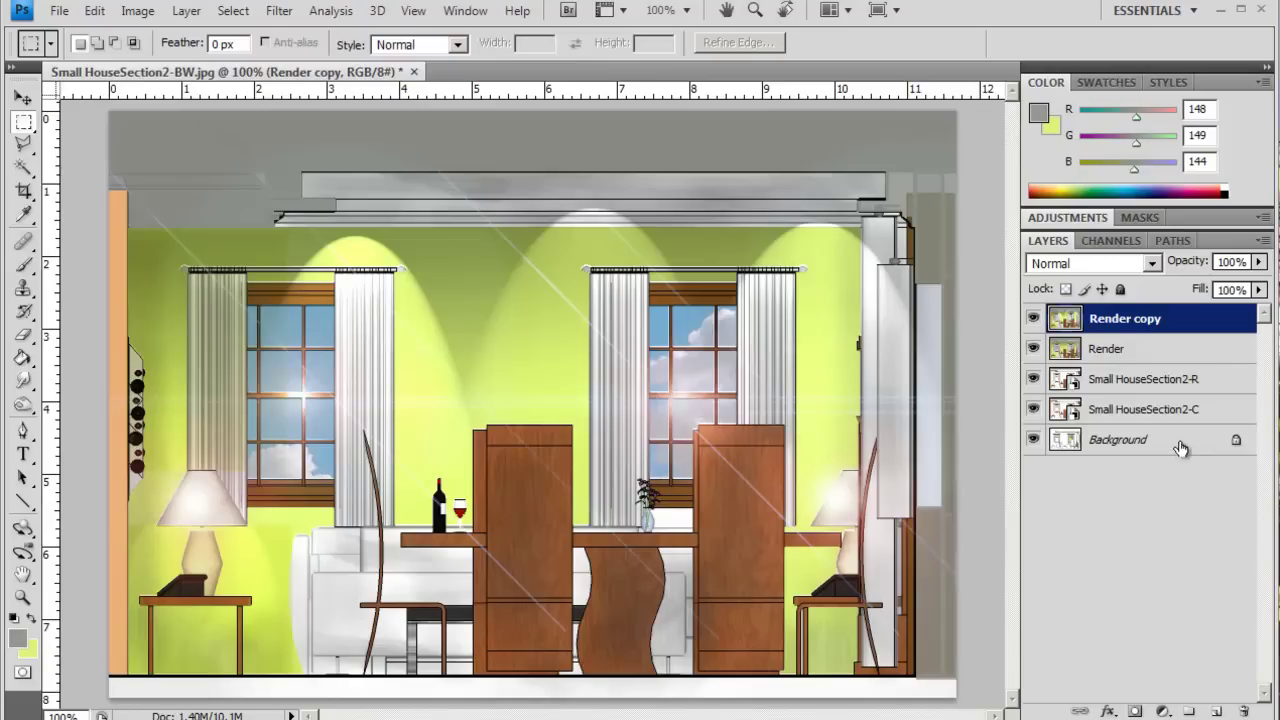
left_click(1035, 350)
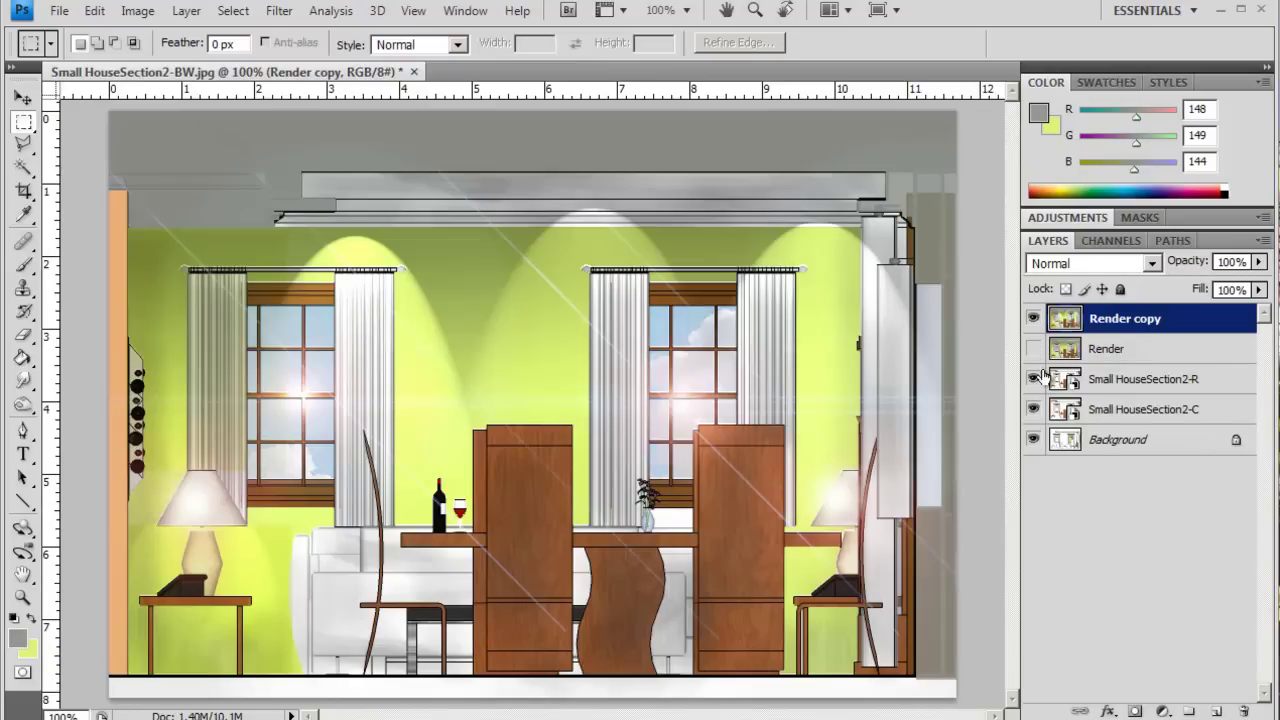
left_click(1034, 319)
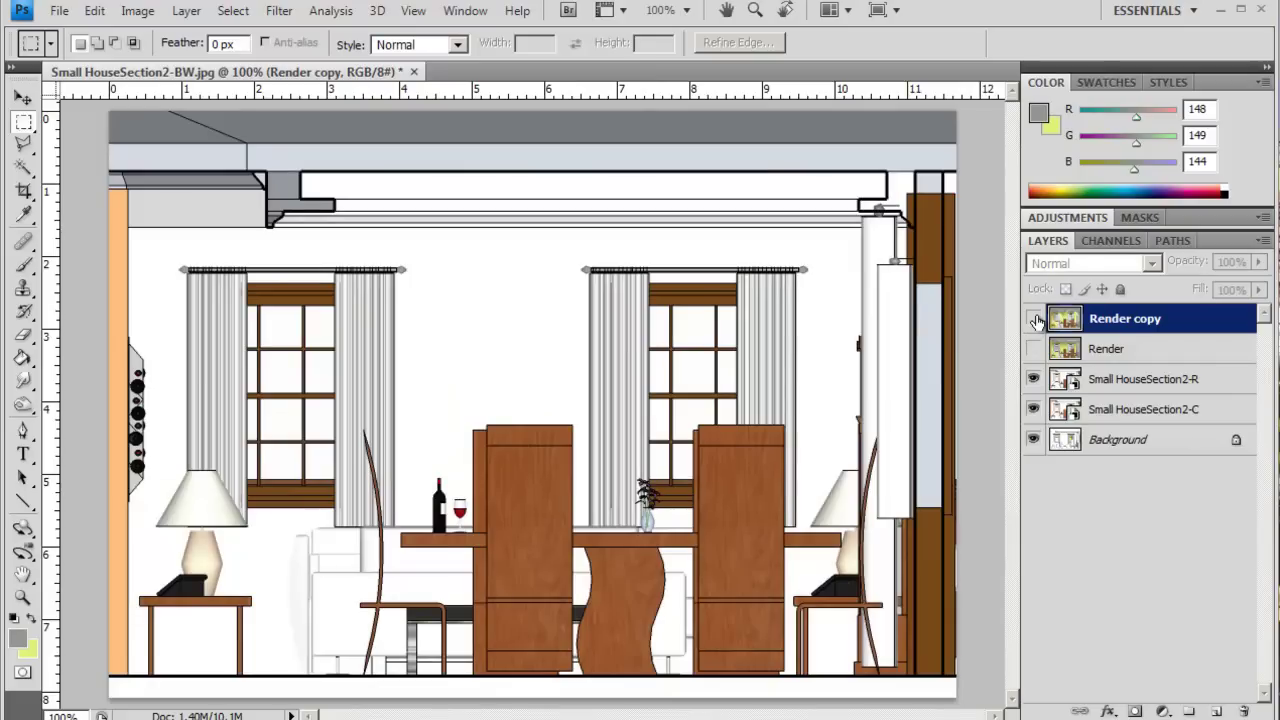
left_click(1034, 319)
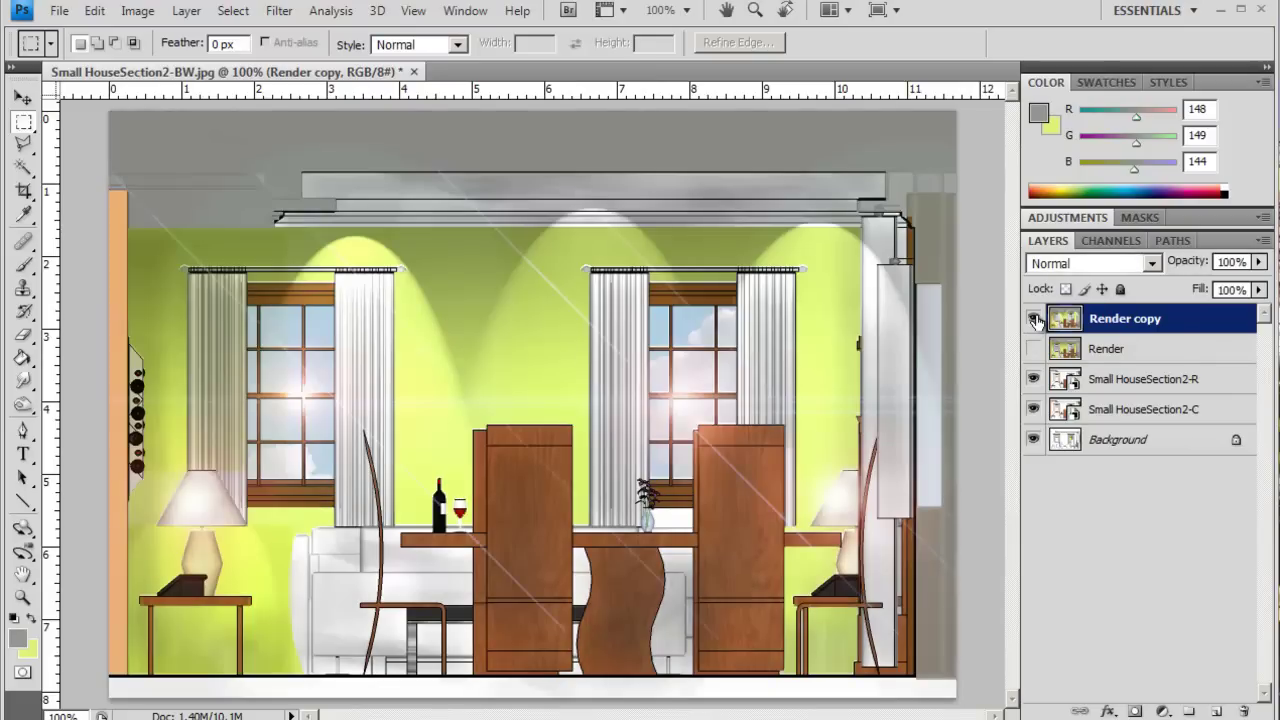
left_click(1034, 319)
left_click(1034, 319)
left_click(1034, 349)
left_click(1034, 319)
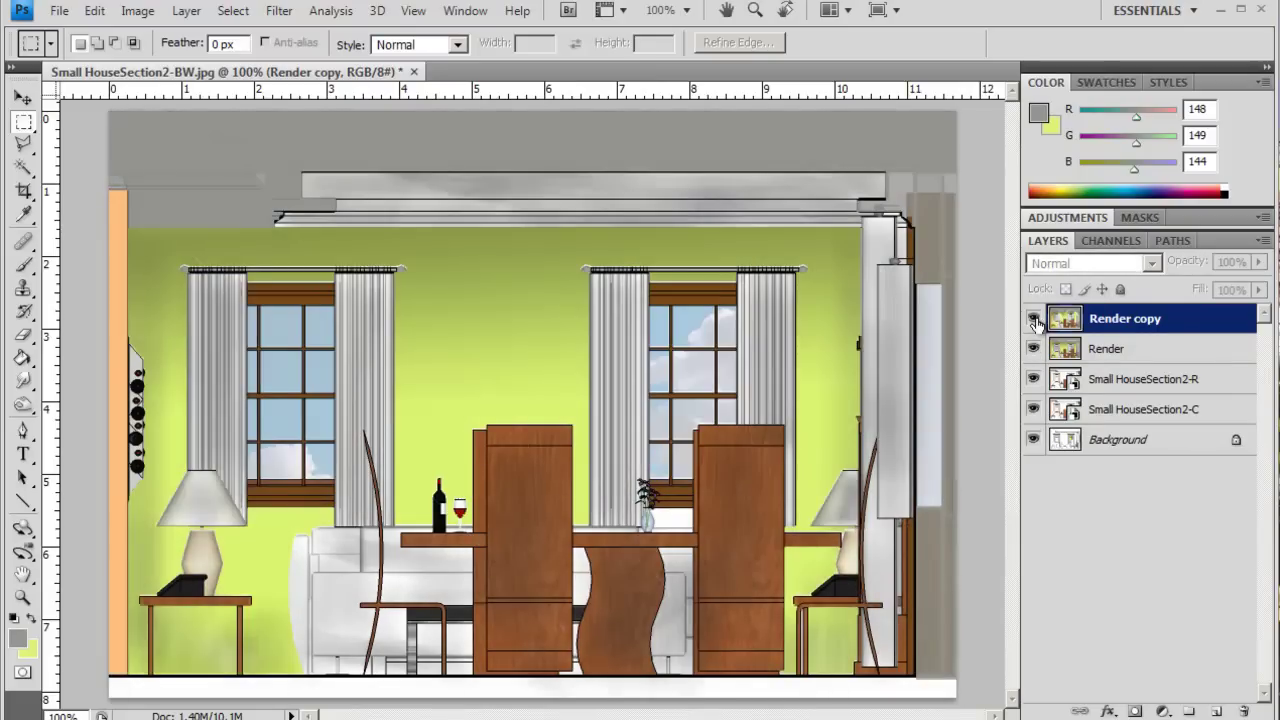
left_click(1034, 319)
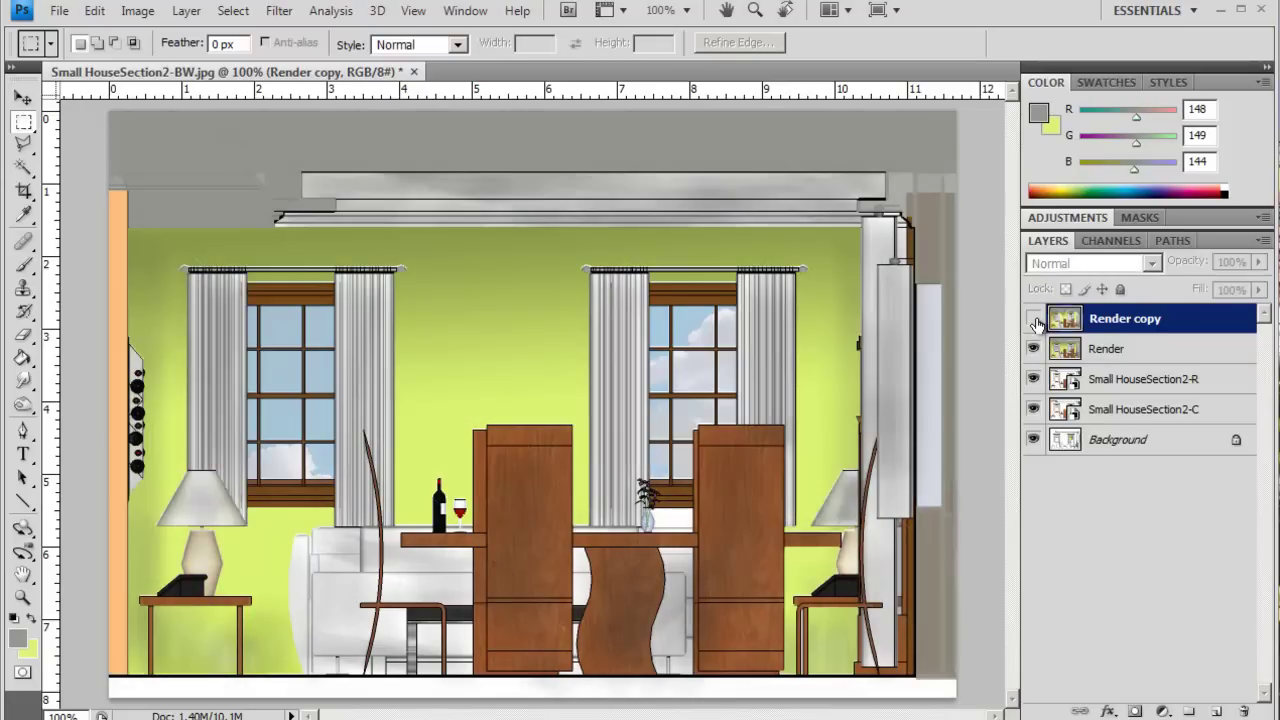
left_click(1034, 319)
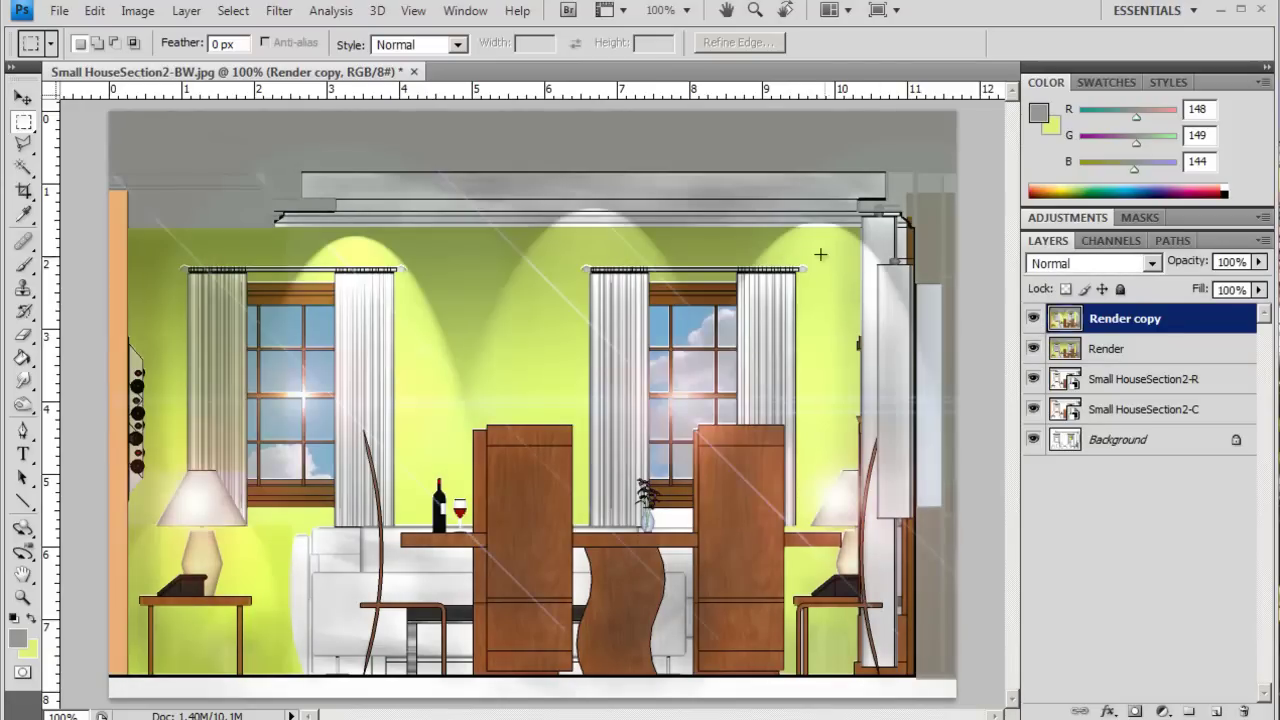